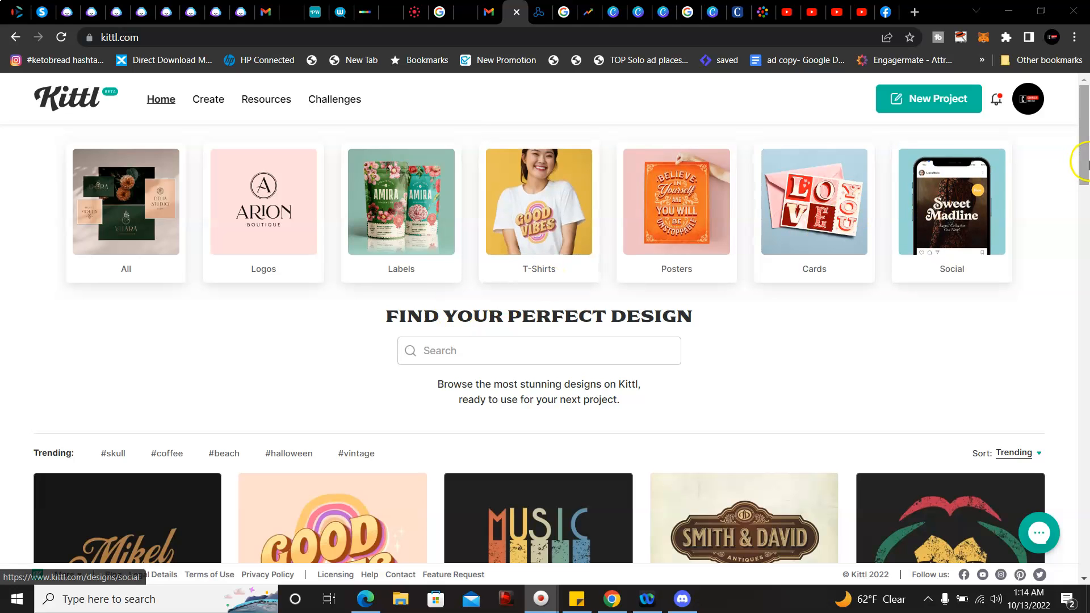
Browse the trending designs on the home page and start a new blank project
{"action": "left_click_drag", "start_coordinate": [1083, 164], "coordinate": [1086, 130]}
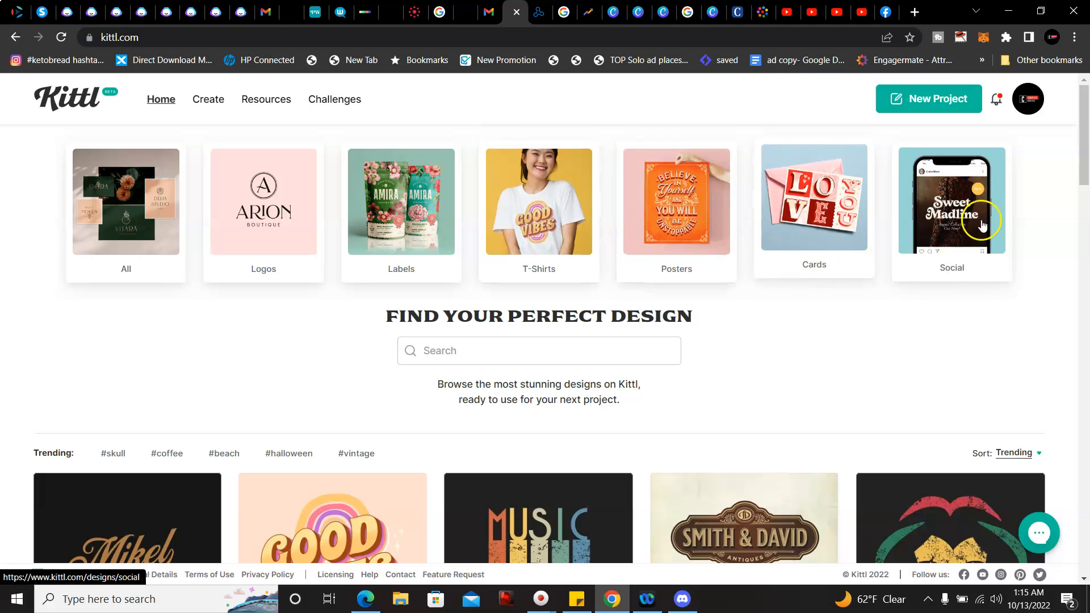
{"action": "left_click", "coordinate": [1086, 138]}
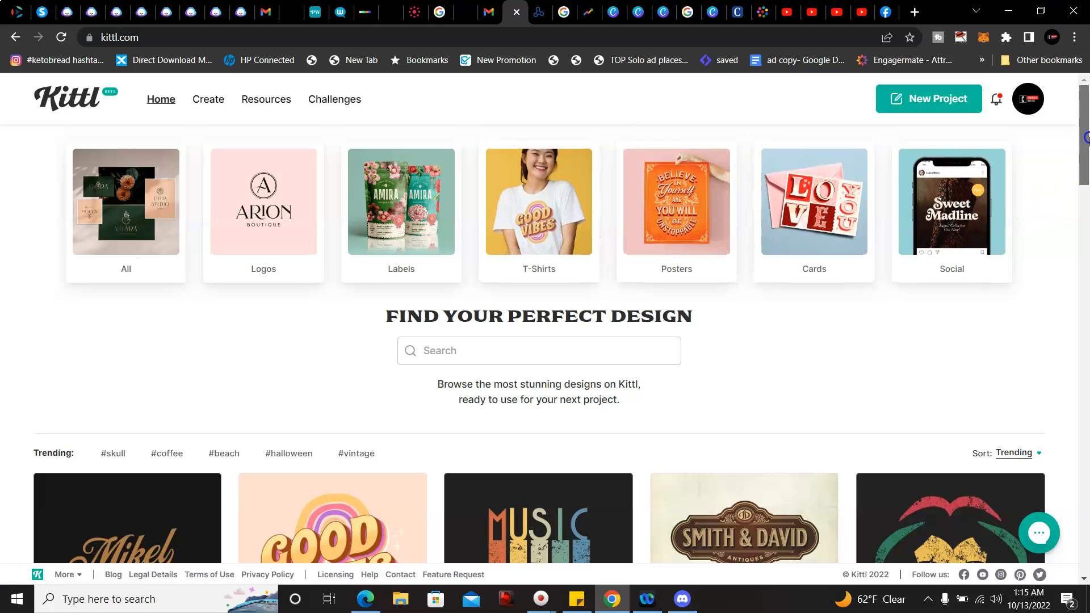
{"action": "left_click_drag", "start_coordinate": [1086, 138], "coordinate": [1086, 400]}
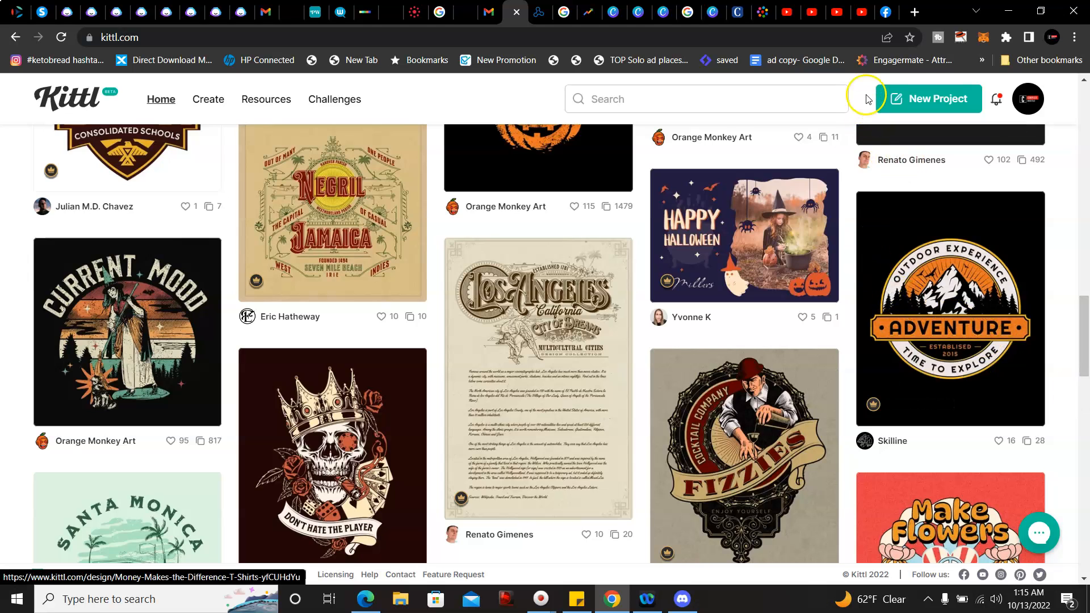
{"action": "left_click", "coordinate": [933, 103]}
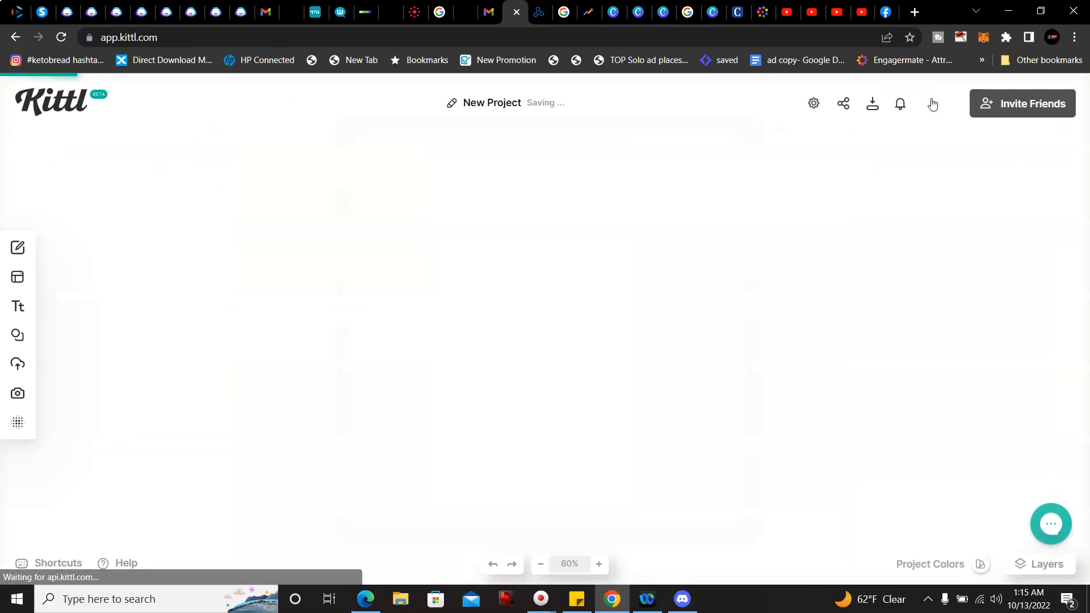
Set the canvas background color to black
{"action": "left_click", "coordinate": [604, 206]}
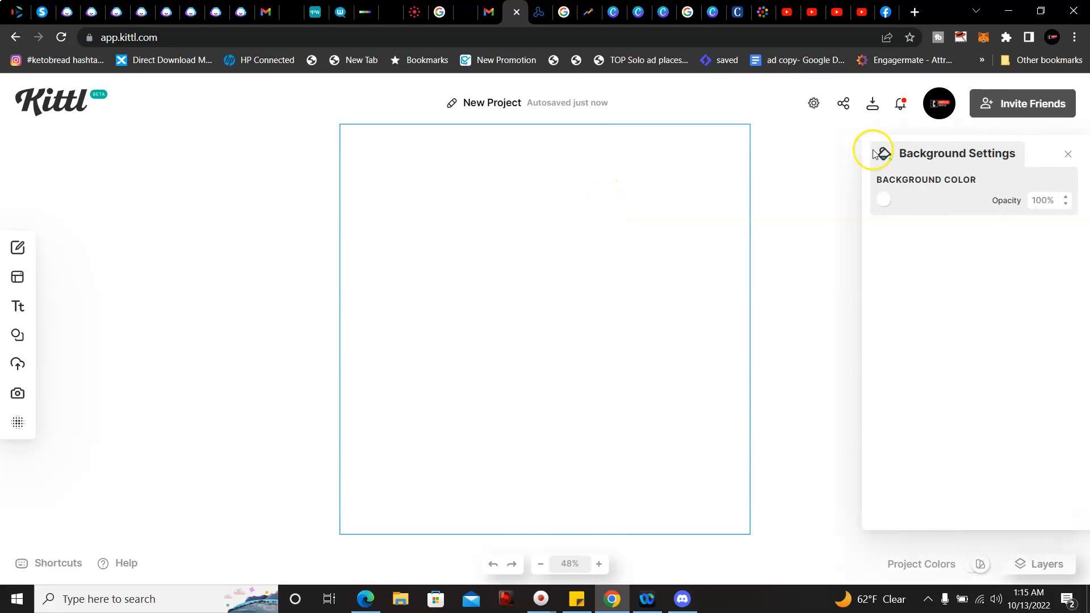
{"action": "left_click", "coordinate": [885, 201]}
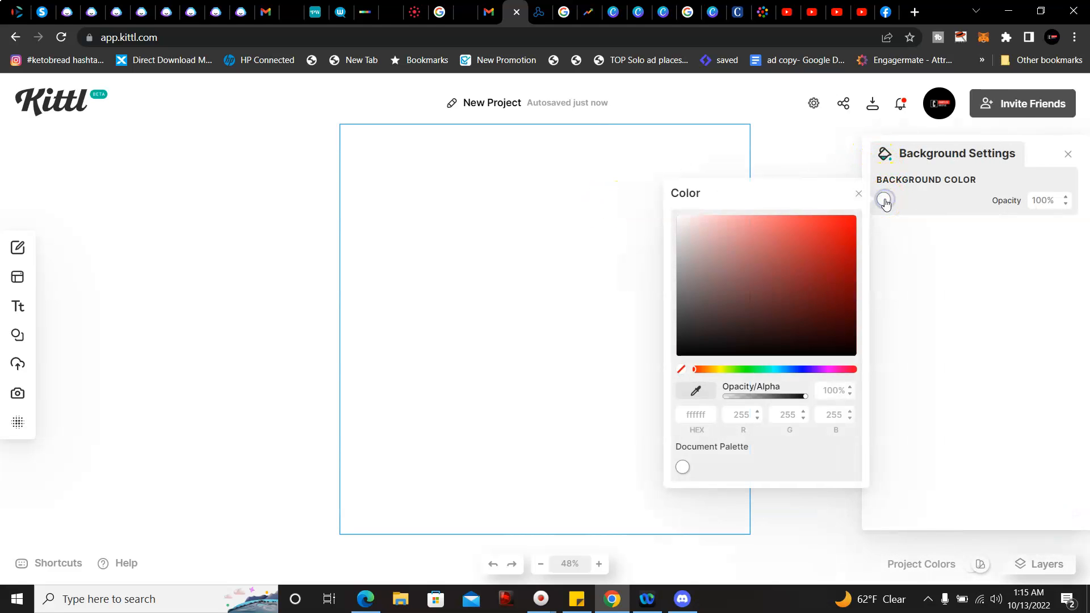
{"action": "left_click_drag", "start_coordinate": [750, 314], "coordinate": [680, 419]}
{"action": "left_click", "coordinate": [543, 309]}
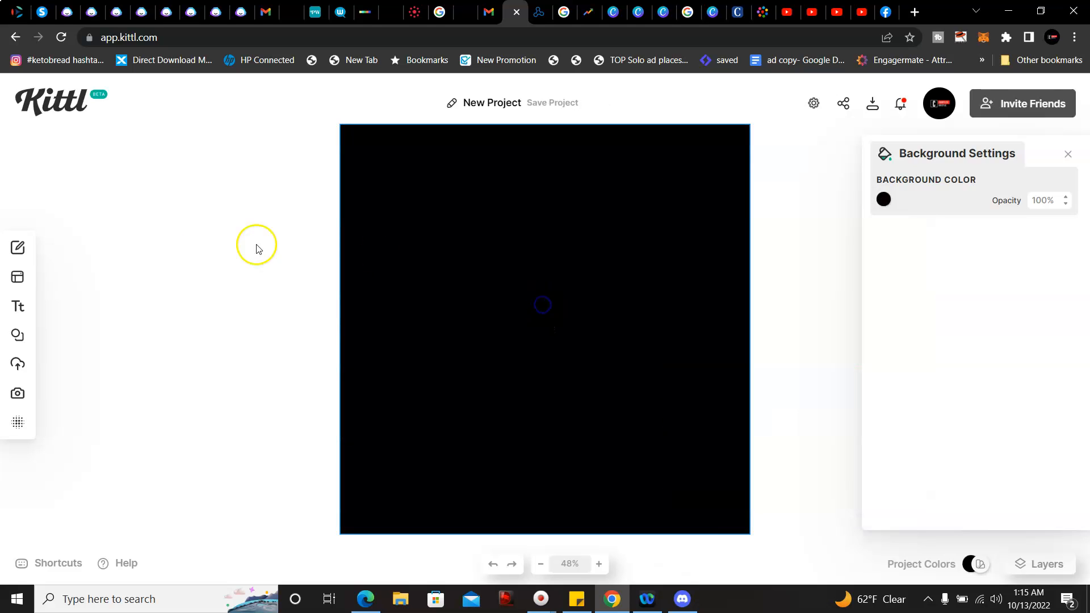
Browse the Decorated text templates and add the circular HR monogram template from the Vintage collection to the canvas
{"action": "left_click", "coordinate": [28, 308]}
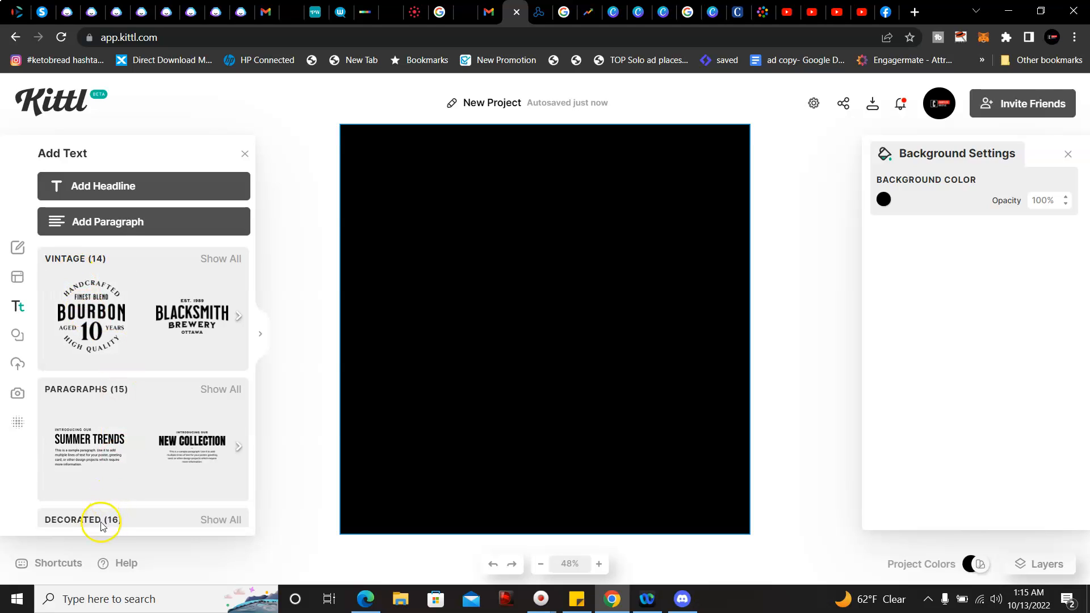
{"action": "left_click", "coordinate": [217, 521]}
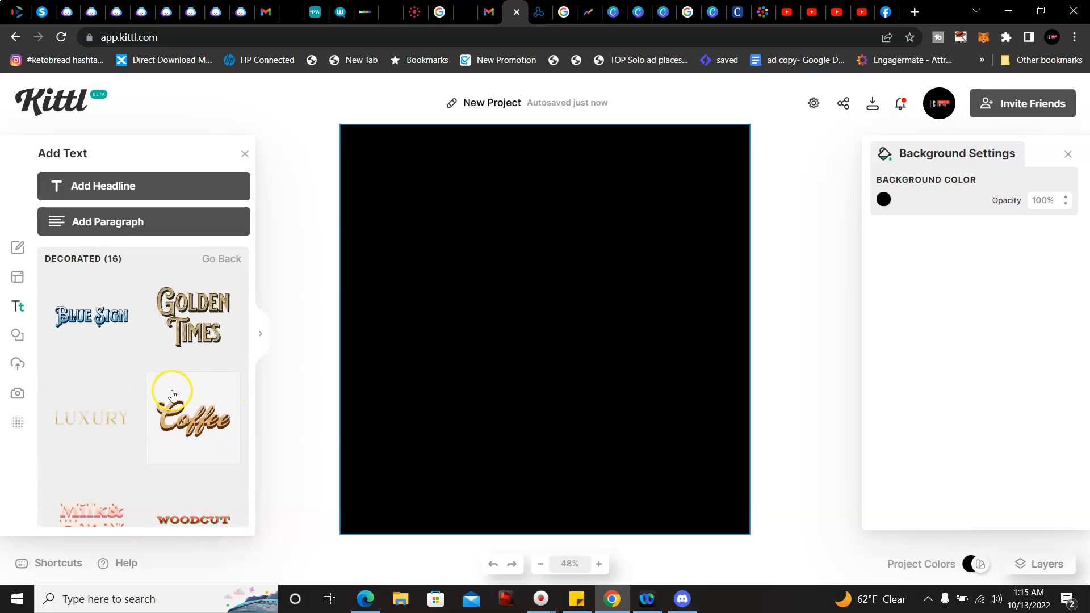
{"action": "left_click", "coordinate": [254, 342]}
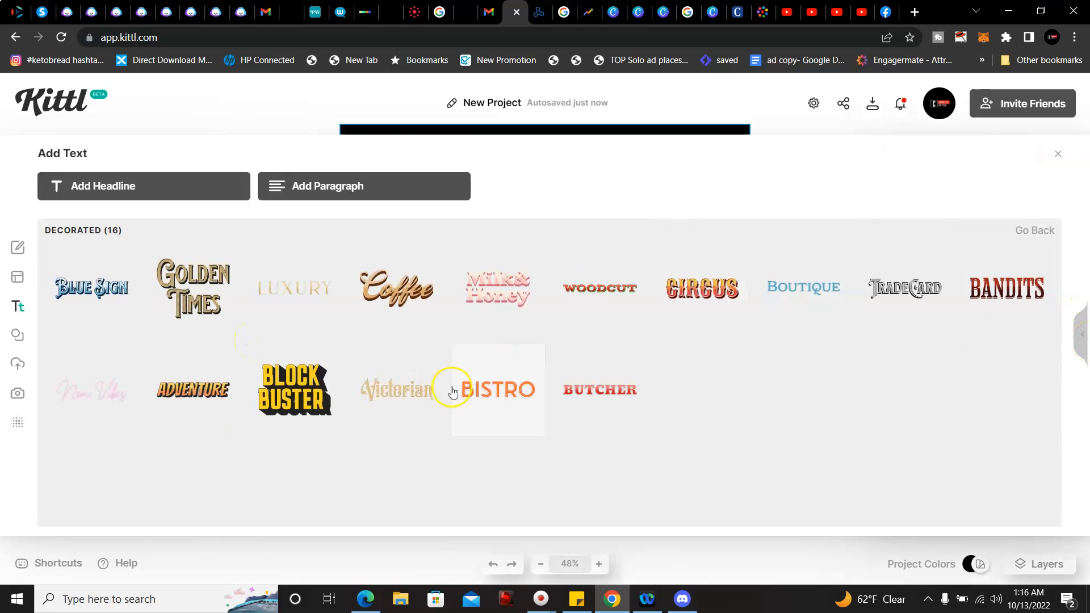
{"action": "left_click", "coordinate": [1086, 326]}
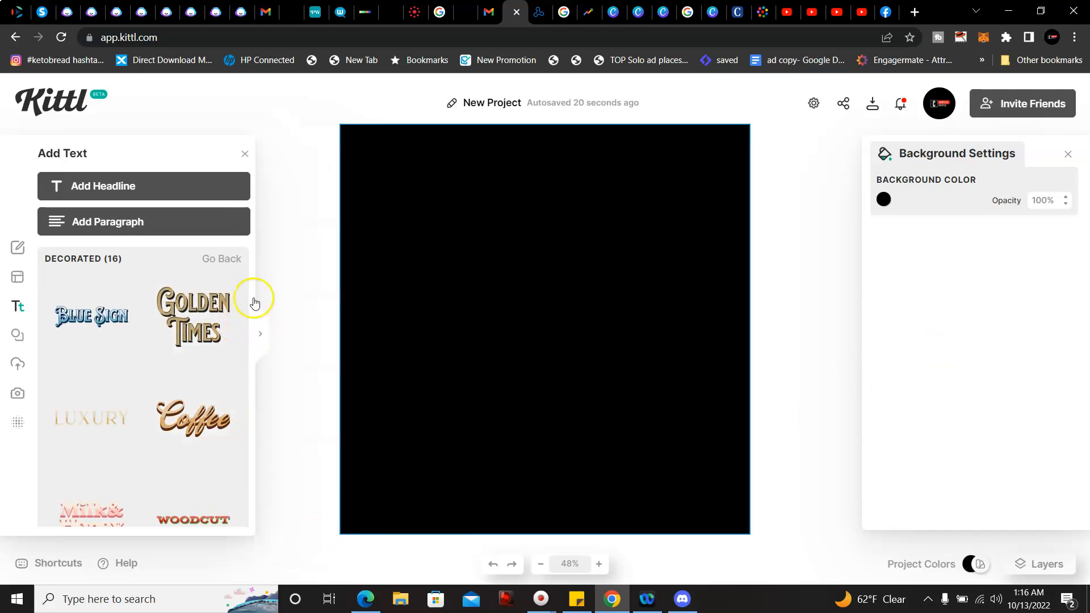
{"action": "left_click", "coordinate": [228, 257]}
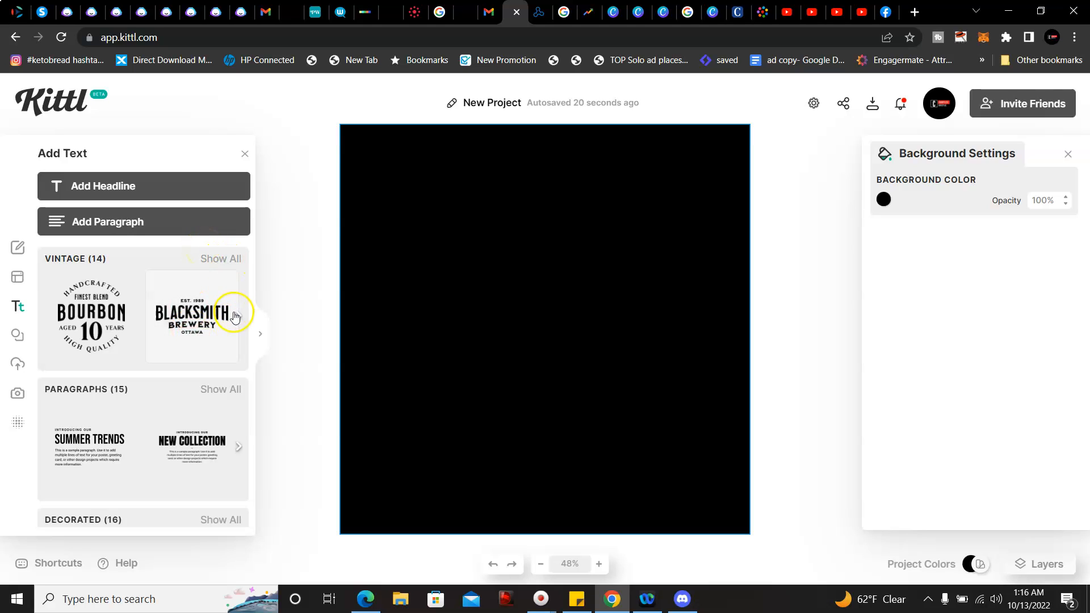
{"action": "left_click", "coordinate": [222, 259]}
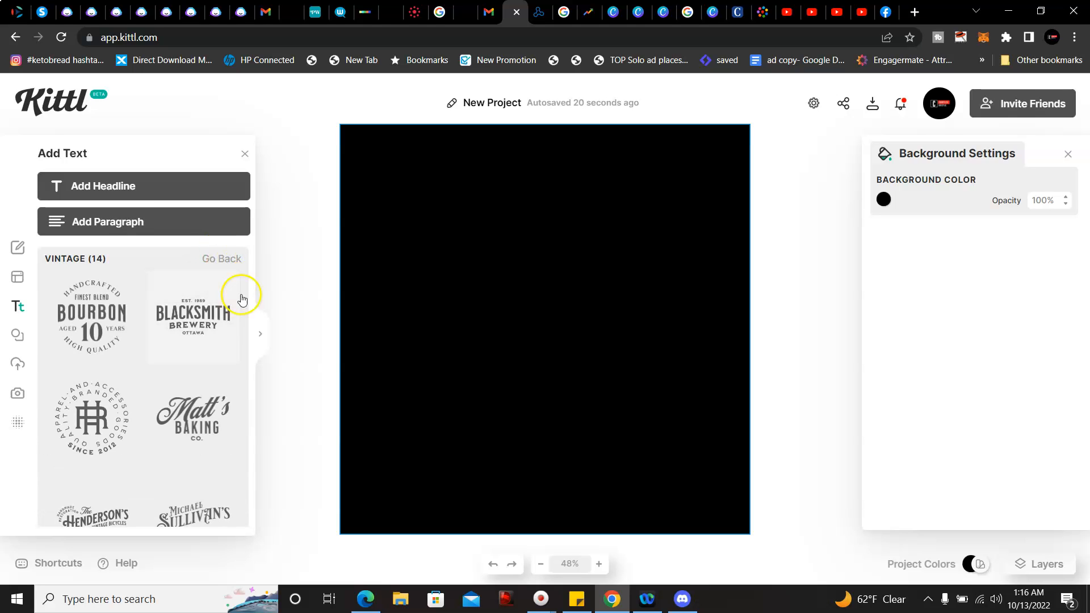
{"action": "left_click", "coordinate": [257, 329]}
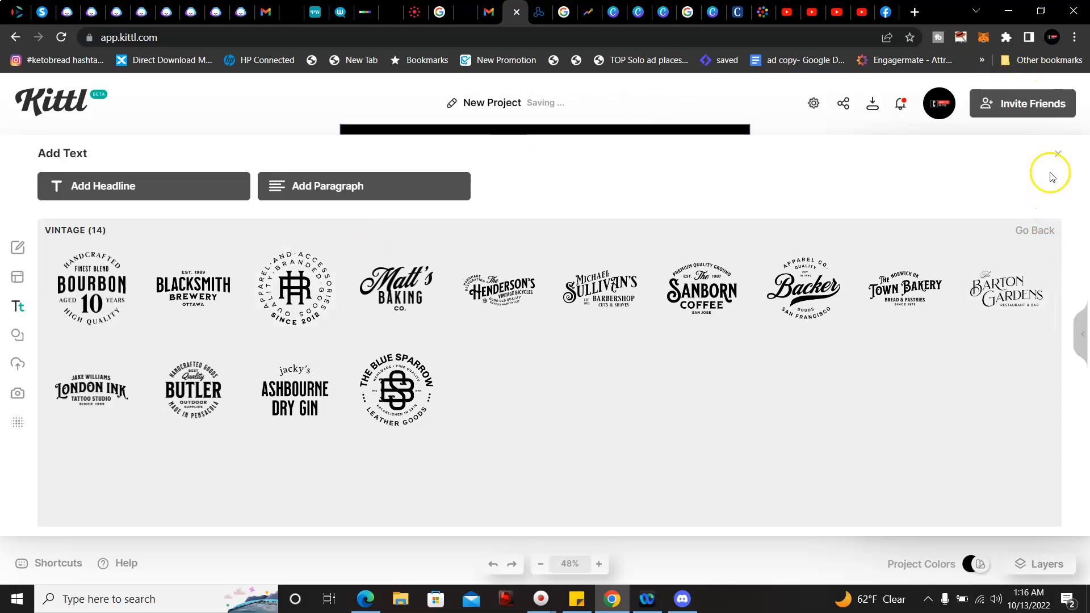
{"action": "left_click", "coordinate": [1055, 153]}
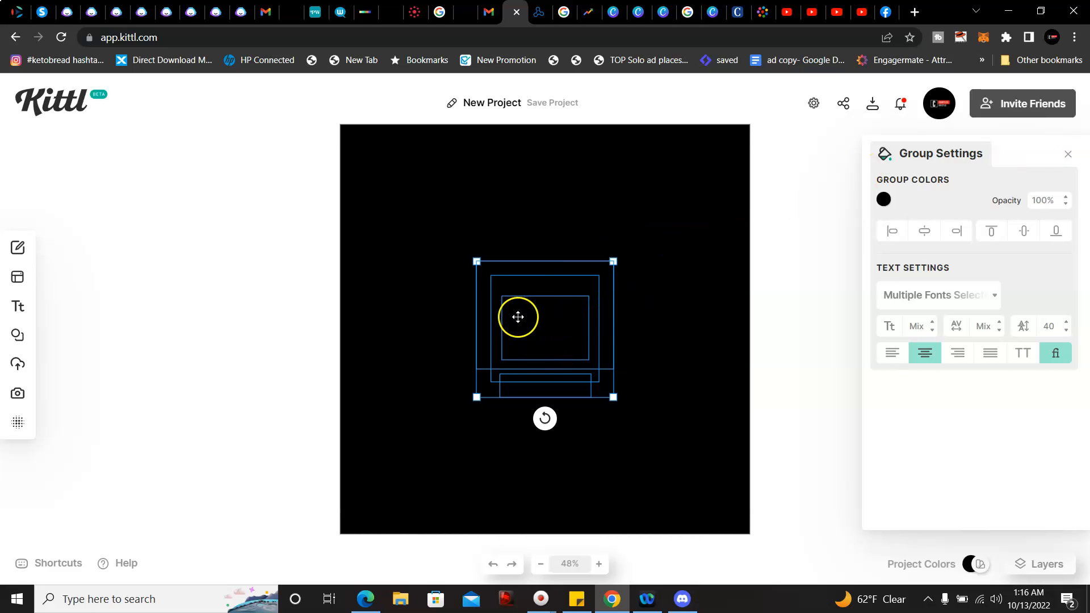
Recolor the monogram badge group white and enlarge it around the middle of the canvas
{"action": "left_click", "coordinate": [884, 199]}
{"action": "left_click_drag", "start_coordinate": [689, 253], "coordinate": [652, 224]}
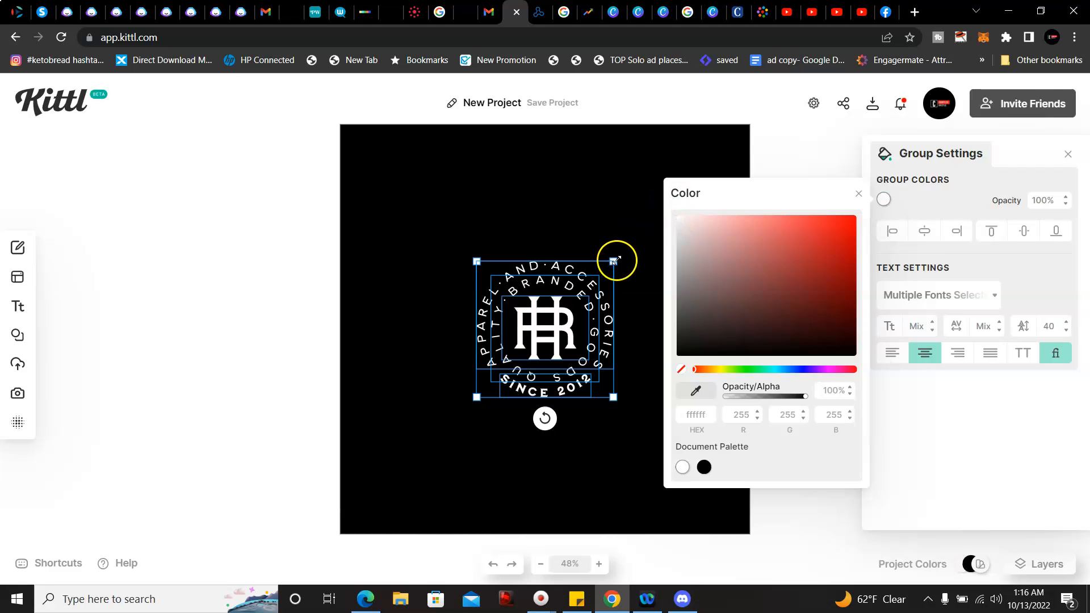
{"action": "left_click", "coordinate": [615, 261]}
{"action": "left_click_drag", "start_coordinate": [615, 261], "coordinate": [674, 198]}
{"action": "left_click_drag", "start_coordinate": [589, 284], "coordinate": [566, 301]}
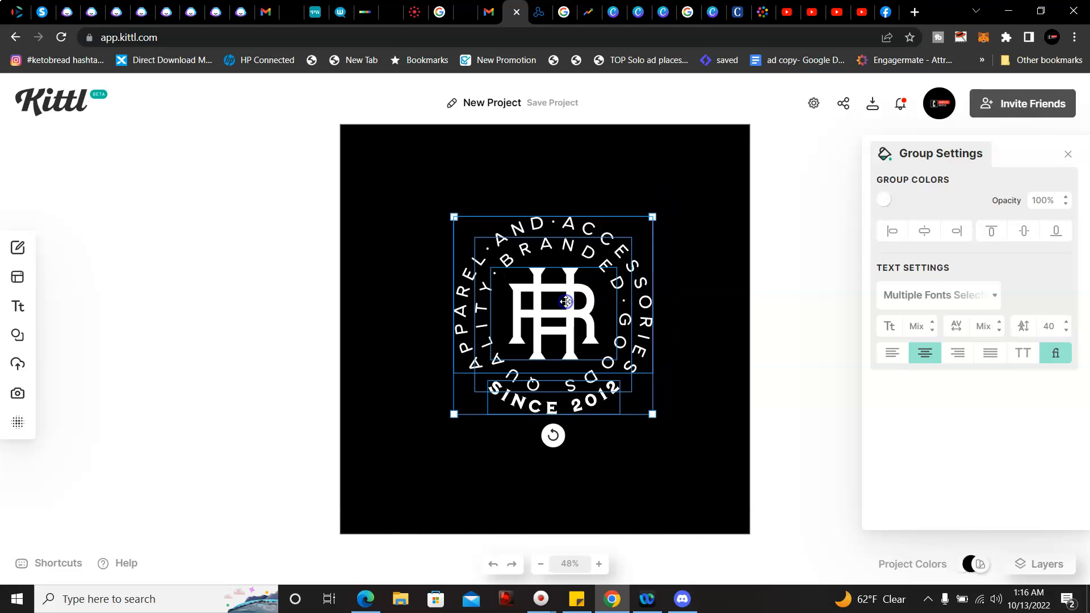
{"action": "left_click", "coordinate": [653, 217]}
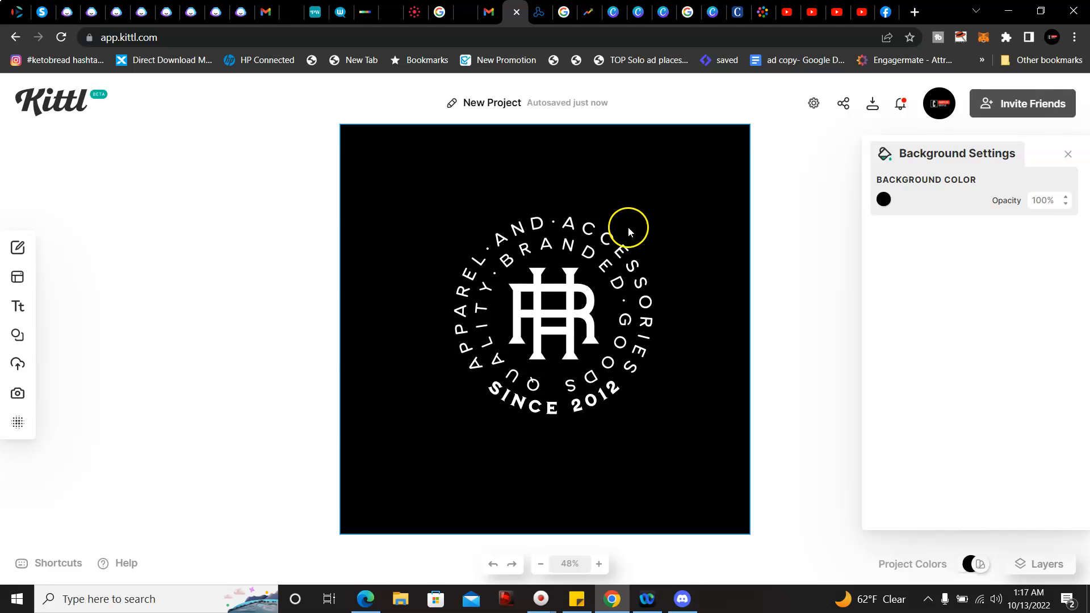
Replace "APPAREL·AND" in the badge's outer ring text with "COMPLEX HUSTLE", keeping "·ACCESSORIES" after it
{"action": "left_click", "coordinate": [555, 245]}
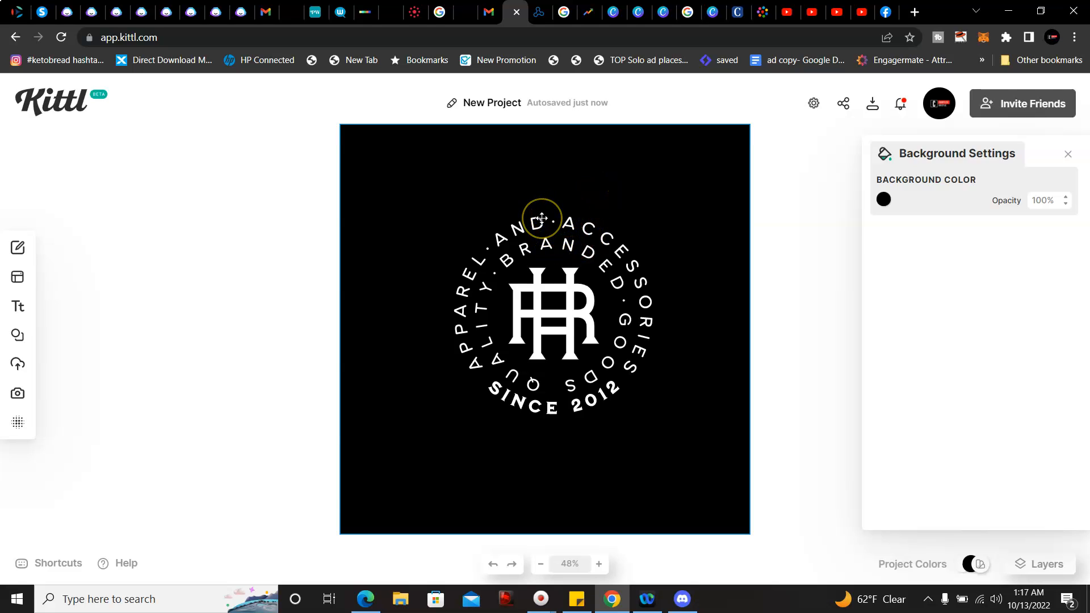
{"action": "left_click", "coordinate": [523, 226]}
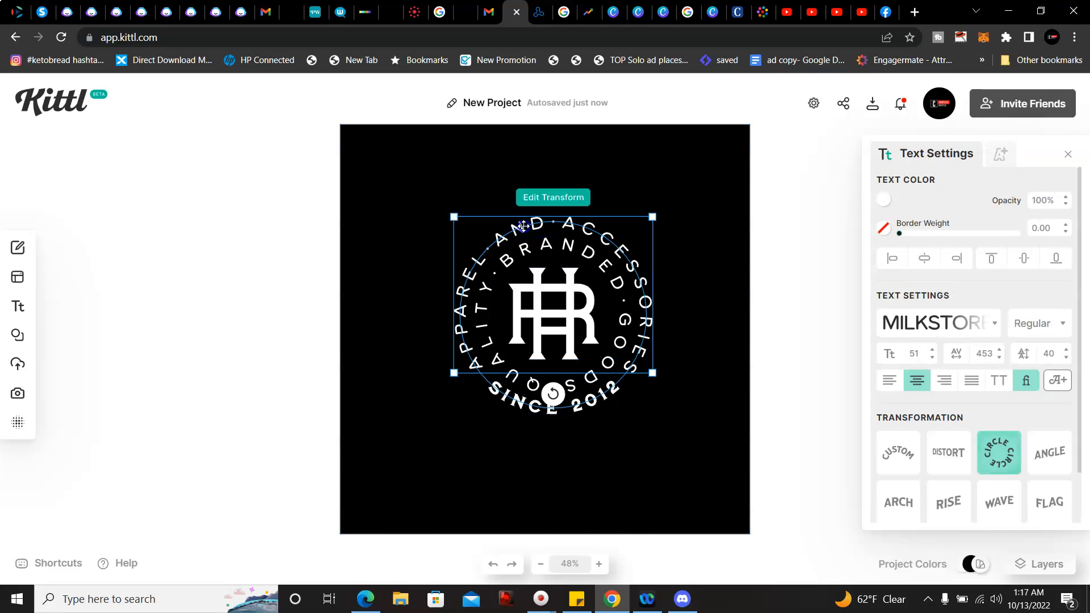
{"action": "double_click", "coordinate": [523, 226]}
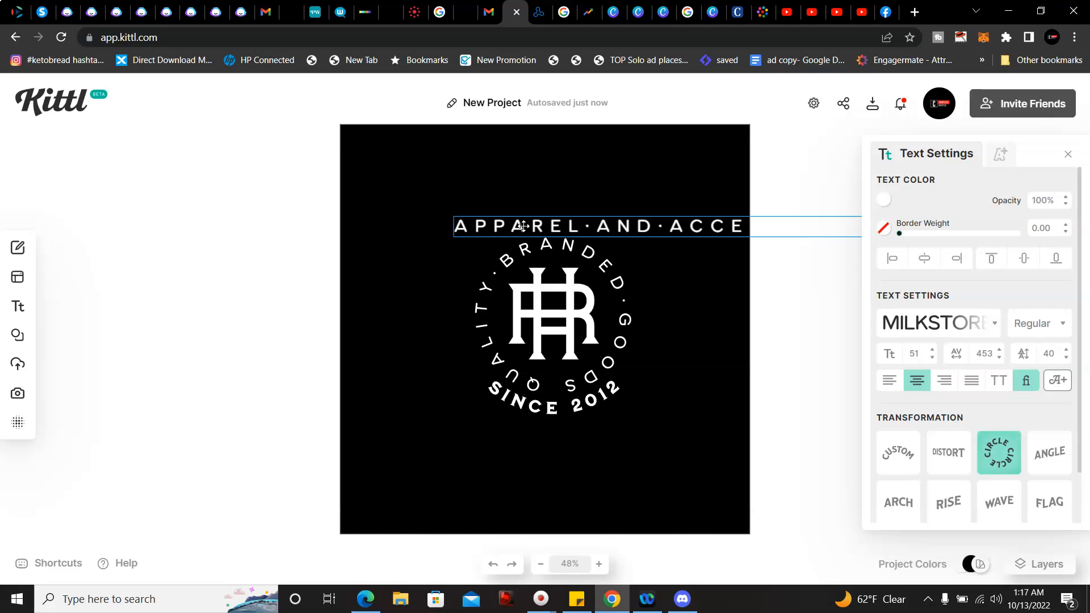
{"action": "left_click", "coordinate": [457, 225]}
{"action": "left_click_drag", "start_coordinate": [465, 227], "coordinate": [653, 242]}
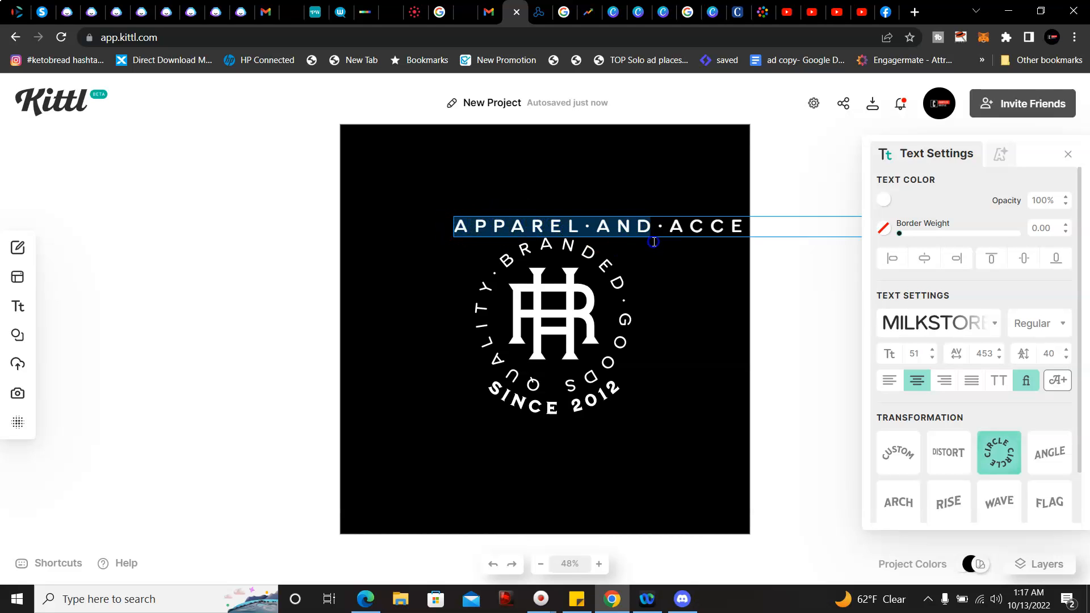
{"action": "key", "text": "BackSpace"}
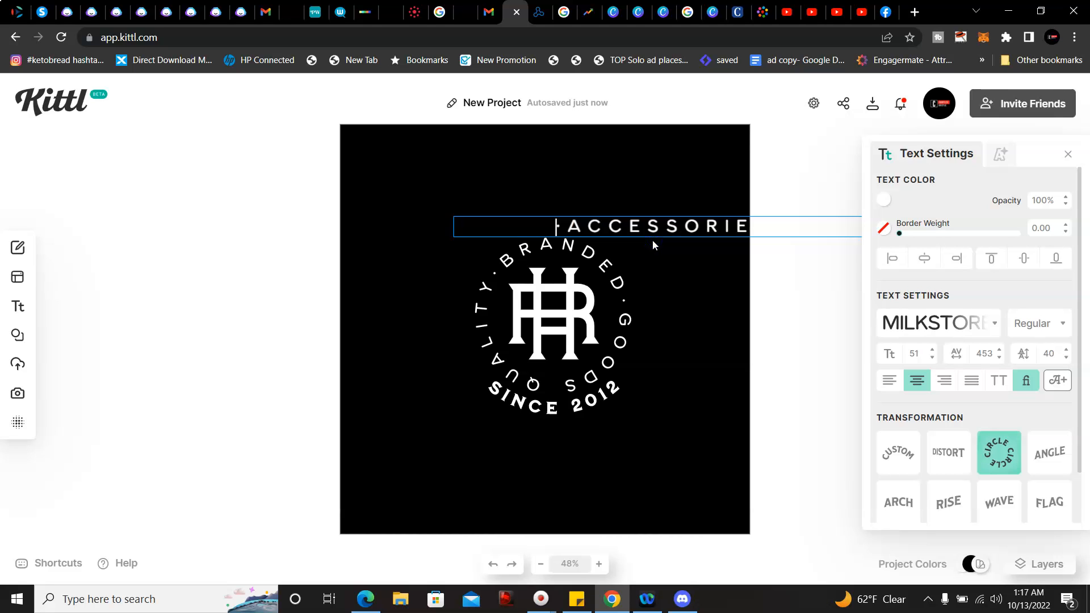
{"action": "type", "text": "COMPL"}
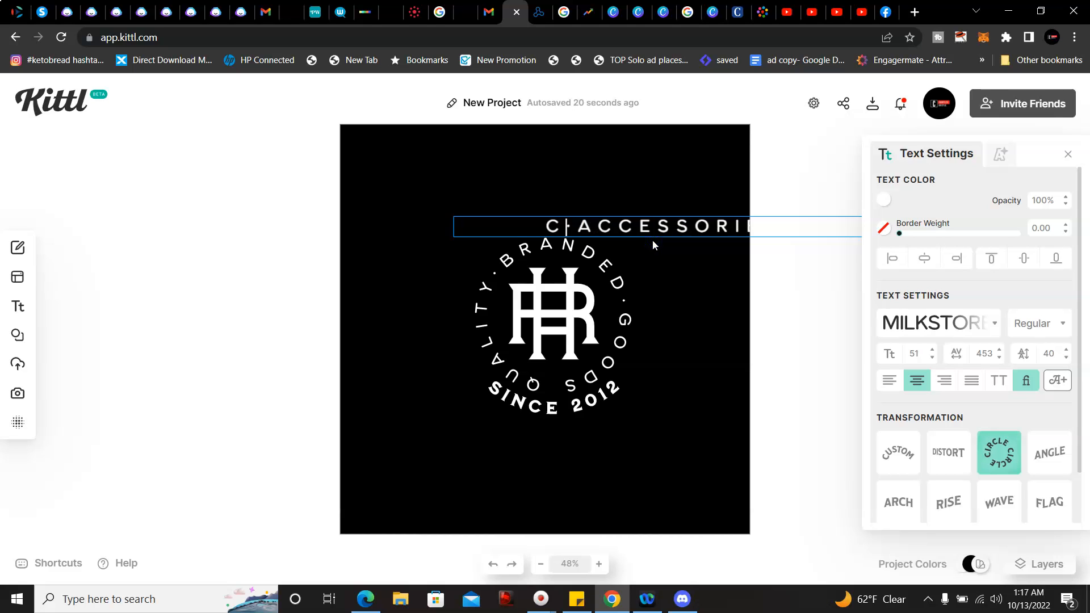
{"action": "type", "text": "EX "}
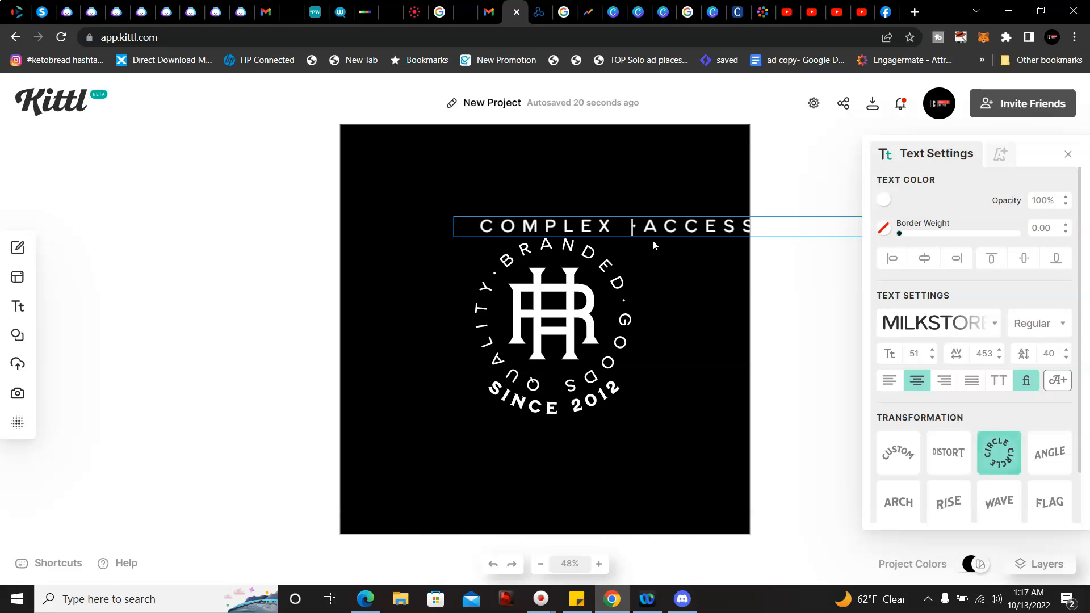
{"action": "type", "text": "HUSTL"}
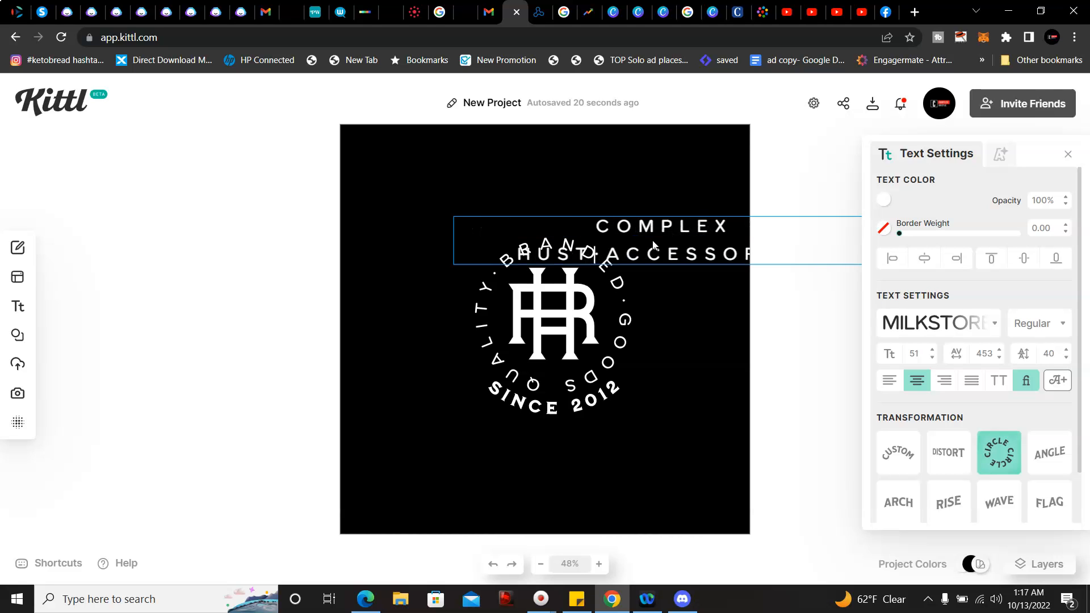
{"action": "type", "text": "E"}
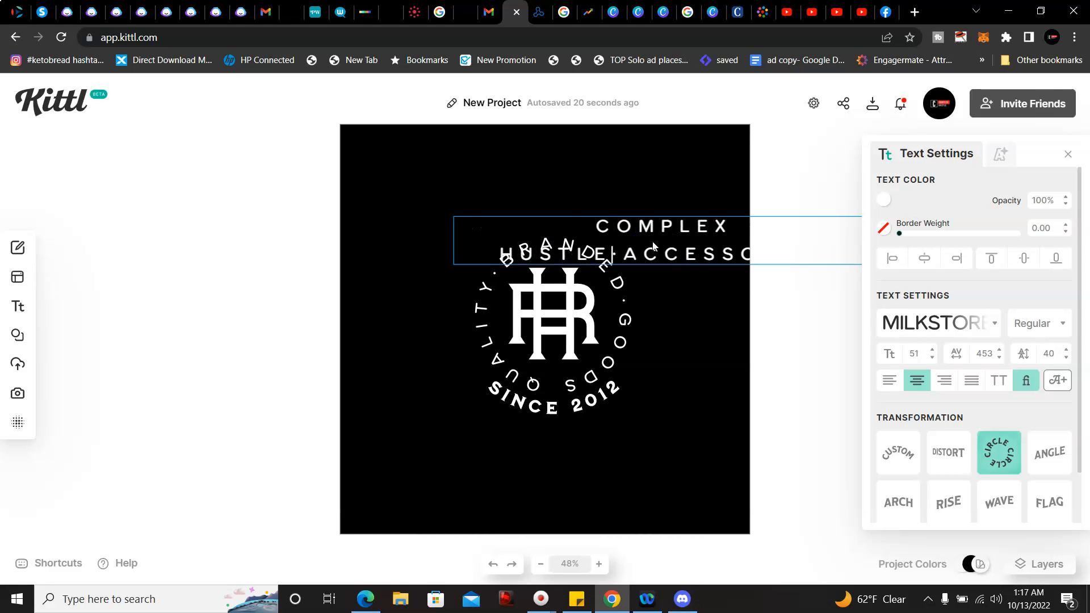
{"action": "left_click", "coordinate": [611, 152]}
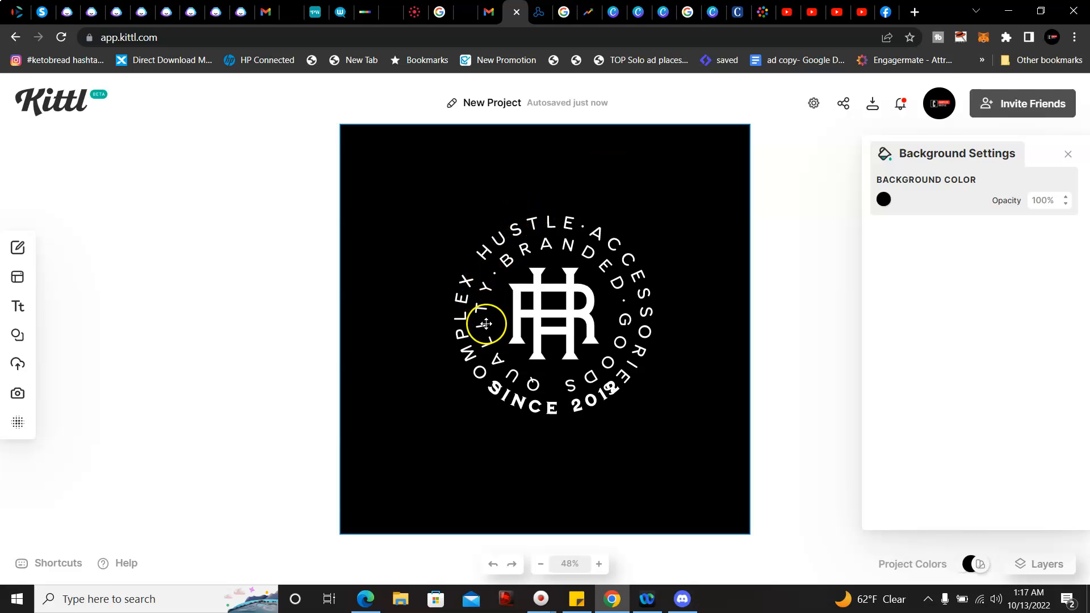
Reduce the font size of the outer ring text "COMPLEX HUSTLE·ACCESSORIES" to 41
{"action": "double_click", "coordinate": [490, 253]}
{"action": "double_click", "coordinate": [490, 252]}
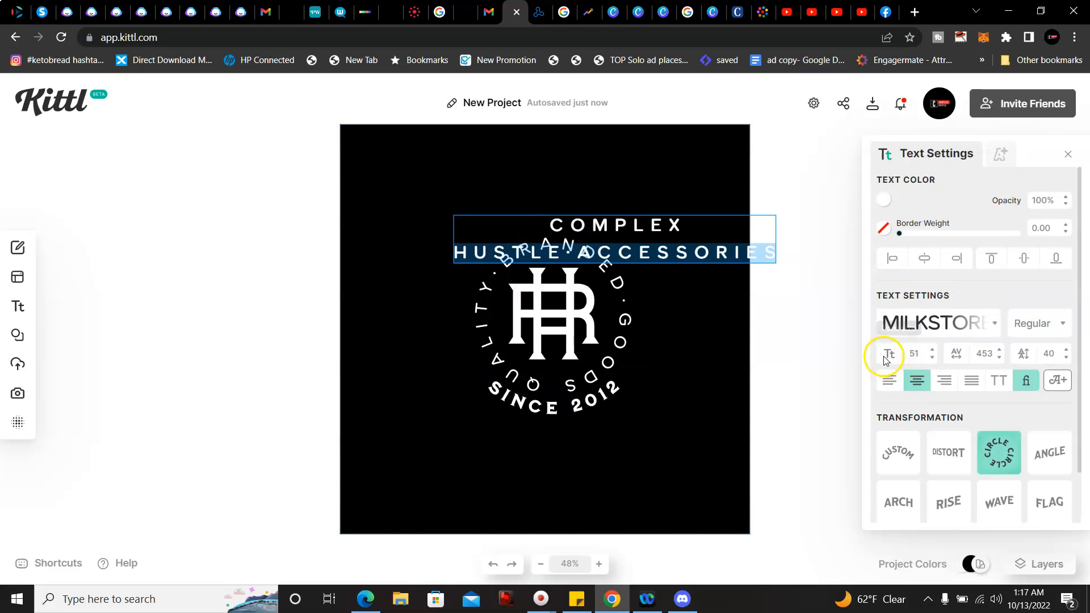
{"action": "left_click", "coordinate": [934, 360]}
{"action": "left_click", "coordinate": [934, 359]}
{"action": "left_click", "coordinate": [934, 360]}
{"action": "left_click", "coordinate": [934, 360]}
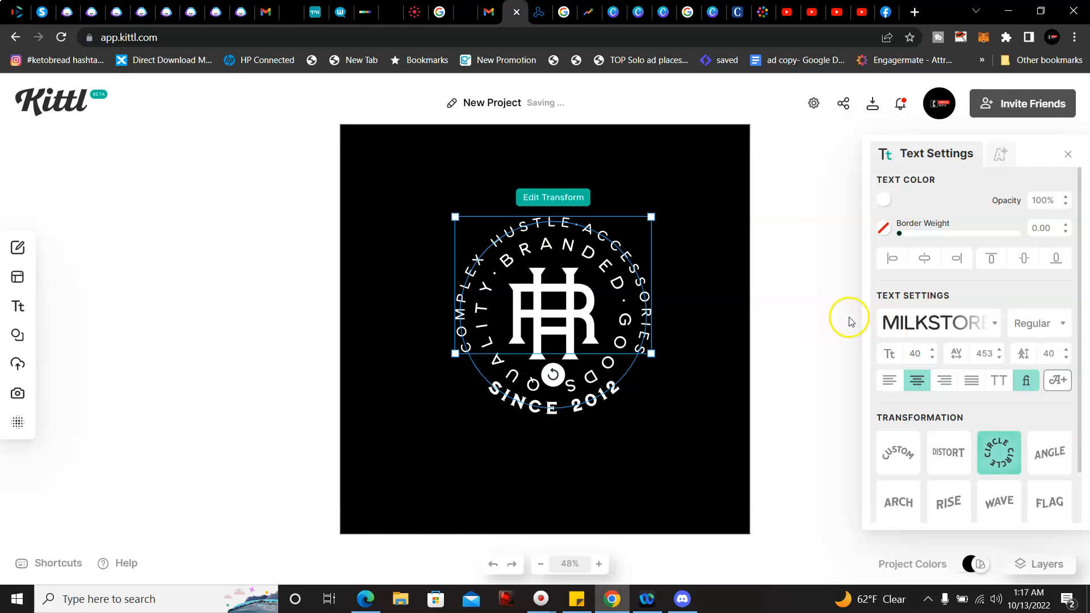
{"action": "left_click", "coordinate": [934, 349]}
{"action": "left_click", "coordinate": [934, 348]}
{"action": "left_click", "coordinate": [934, 349]}
{"action": "left_click", "coordinate": [934, 349]}
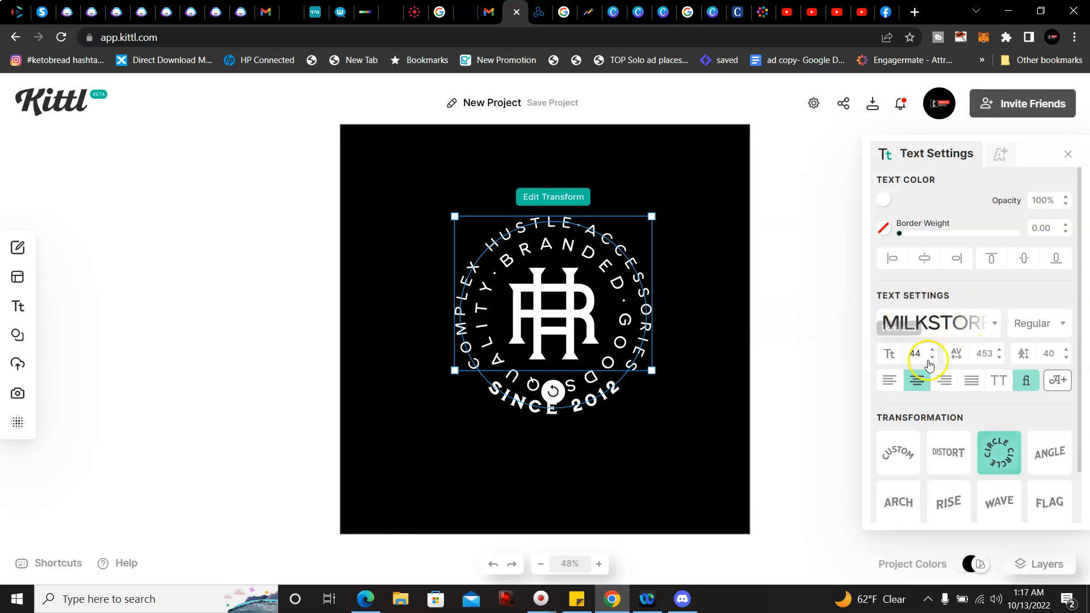
{"action": "left_click", "coordinate": [934, 360]}
{"action": "left_click", "coordinate": [934, 360]}
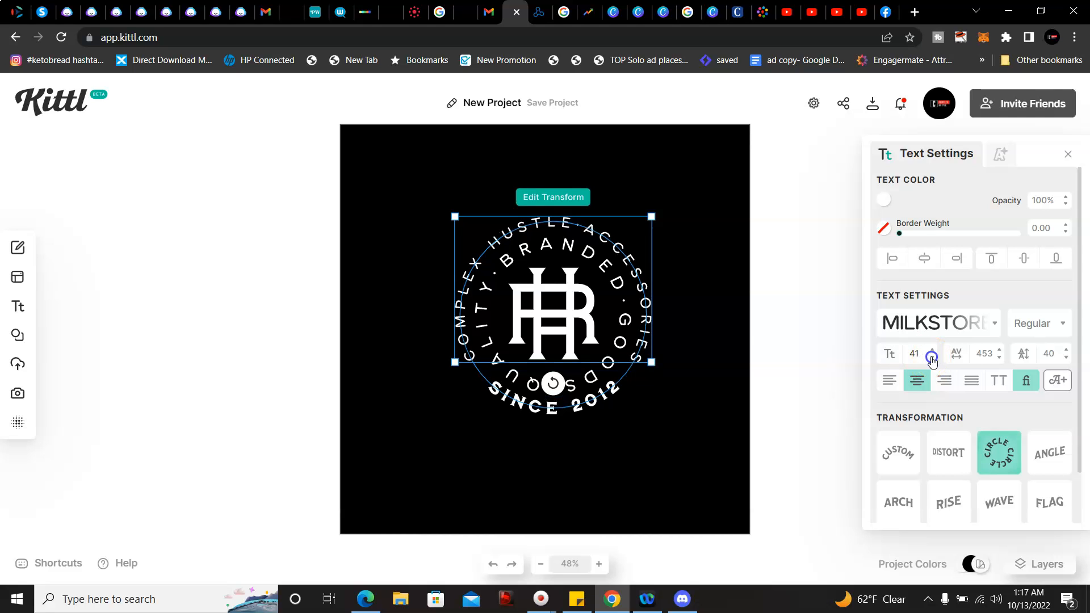
{"action": "left_click", "coordinate": [686, 355]}
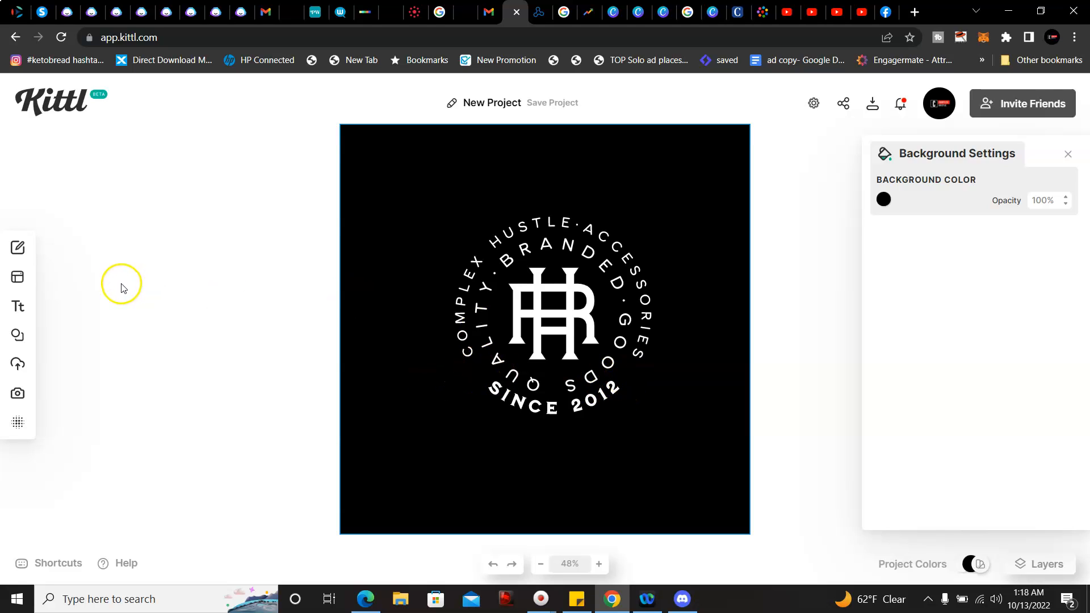
Search the elements for "star", place the solid five-pointed star at the badge's lower left, and scale it down to about half size
{"action": "mouse_move", "coordinate": [23, 307]}
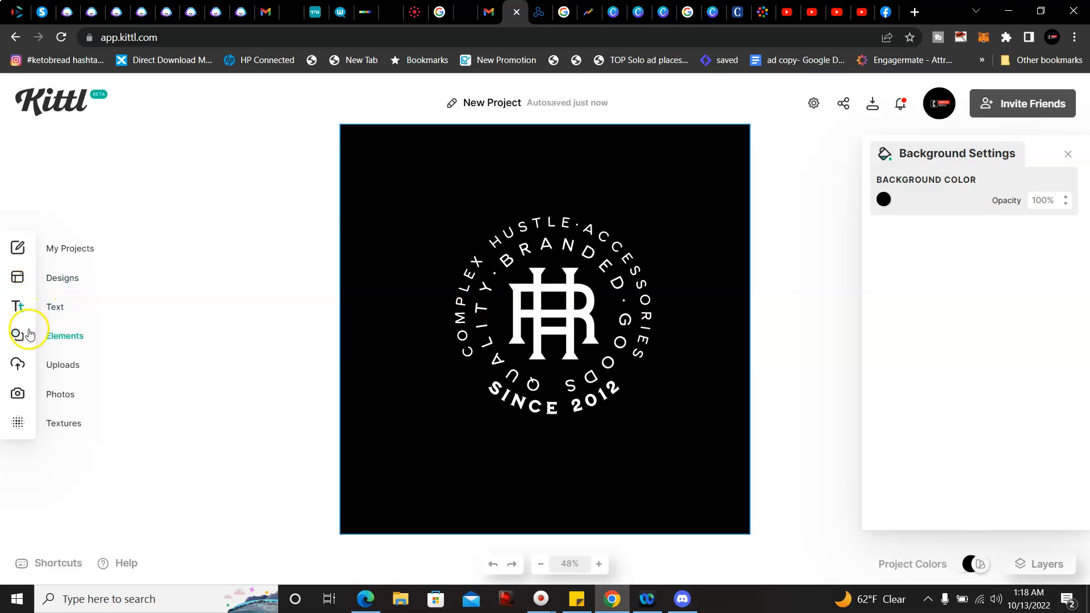
{"action": "left_click", "coordinate": [65, 338]}
{"action": "left_click", "coordinate": [125, 187]}
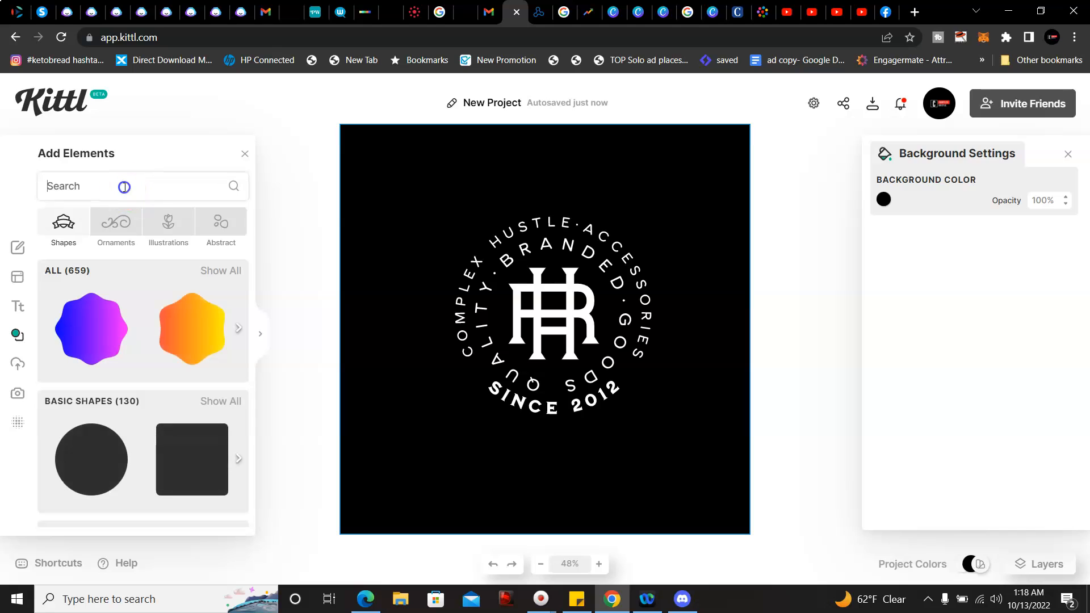
{"action": "type", "text": "star"}
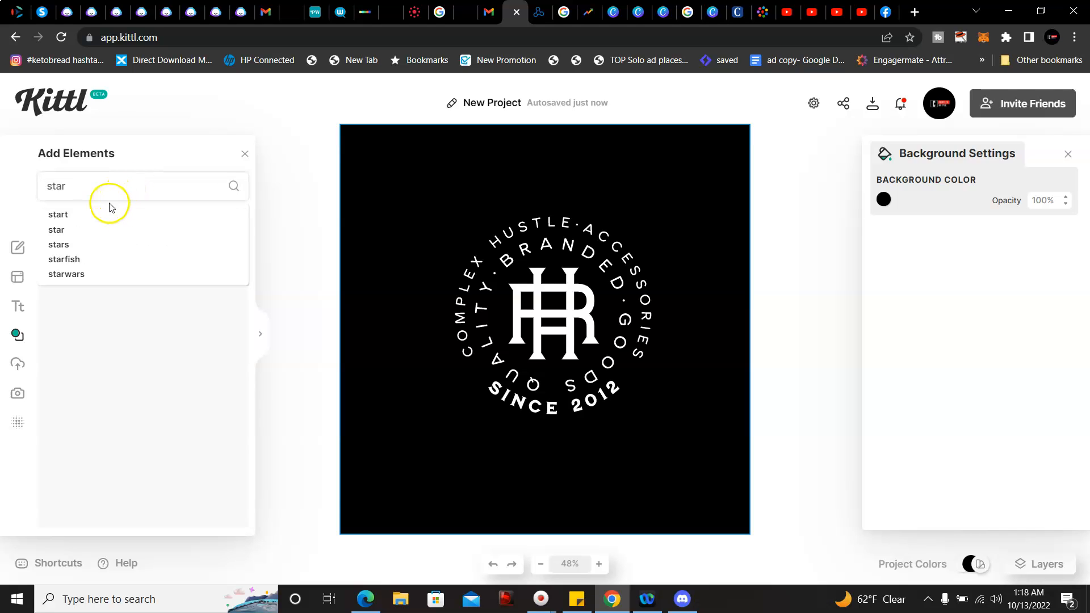
{"action": "left_click", "coordinate": [57, 229]}
{"action": "left_click_drag", "start_coordinate": [94, 318], "coordinate": [425, 402]}
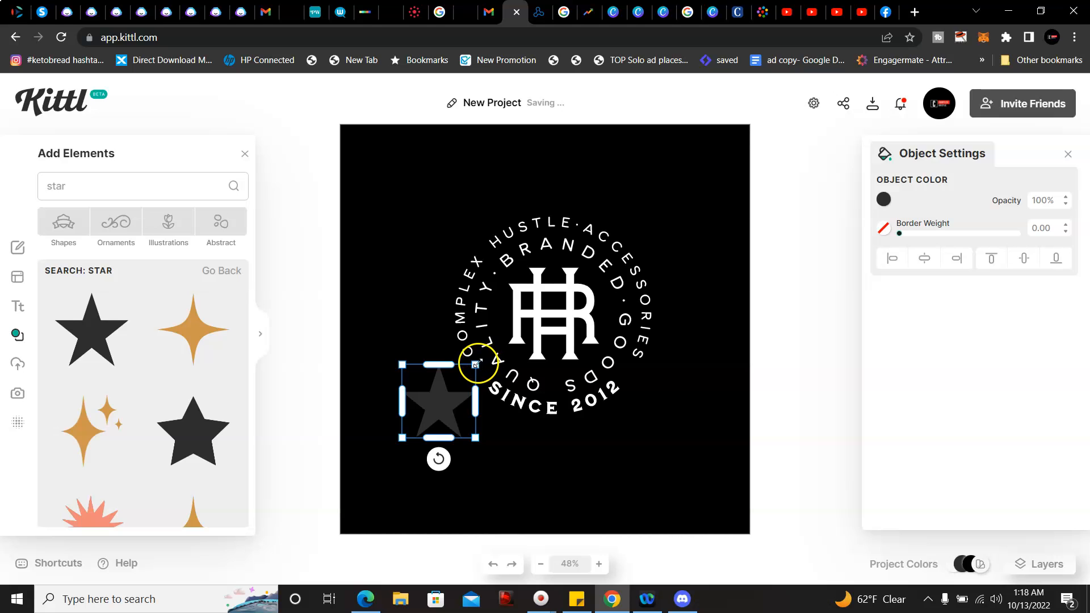
{"action": "left_click_drag", "start_coordinate": [482, 362], "coordinate": [442, 408]}
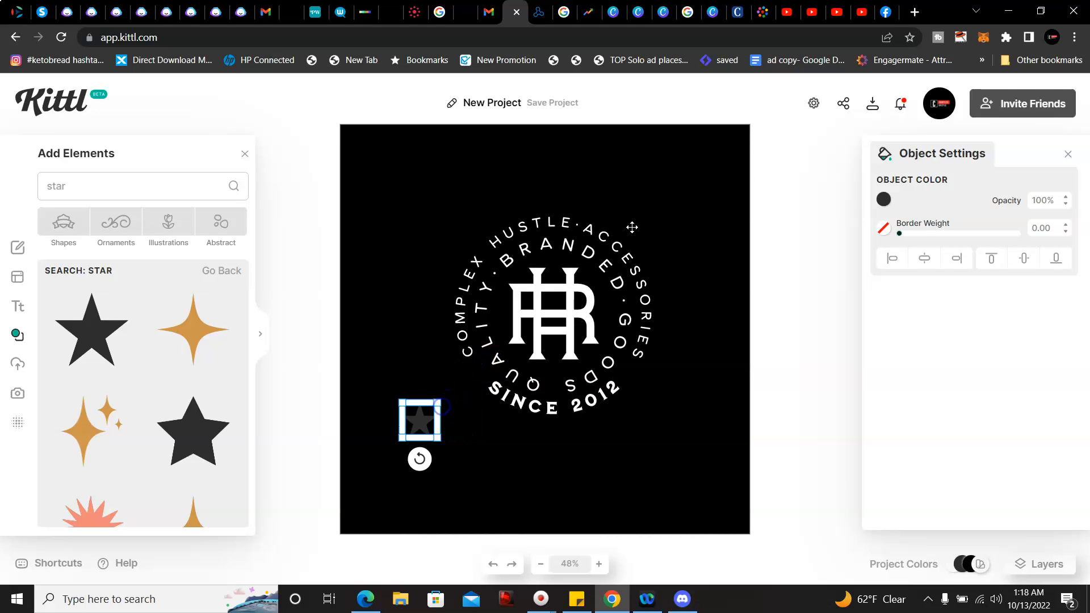
Recolor the star white, then shrink it and fit it into the ring gap between "COMPLEX" and "SINCE"
{"action": "left_click", "coordinate": [885, 200]}
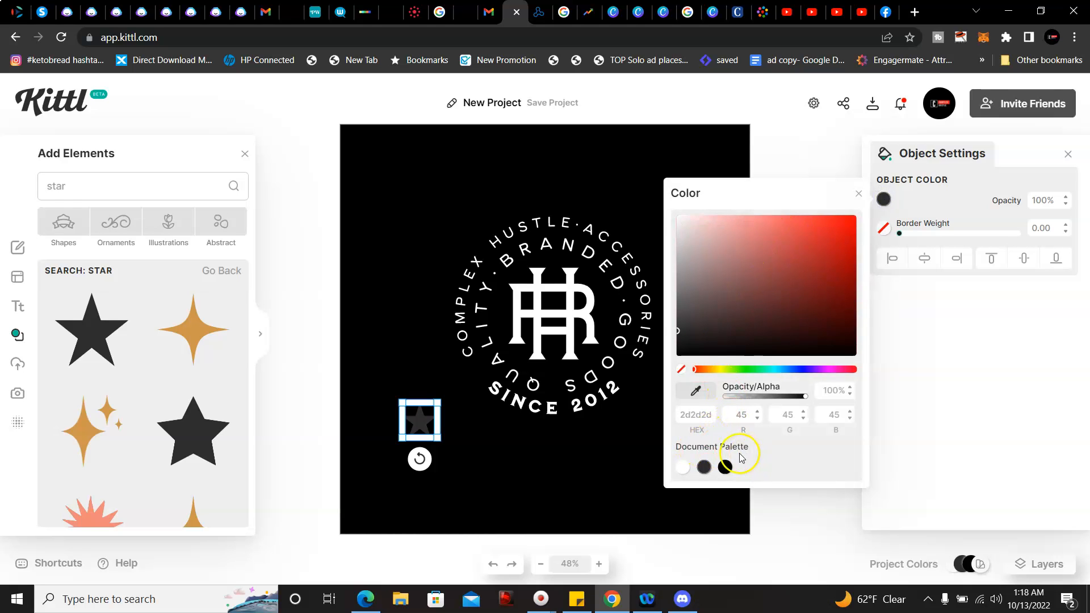
{"action": "left_click", "coordinate": [684, 468]}
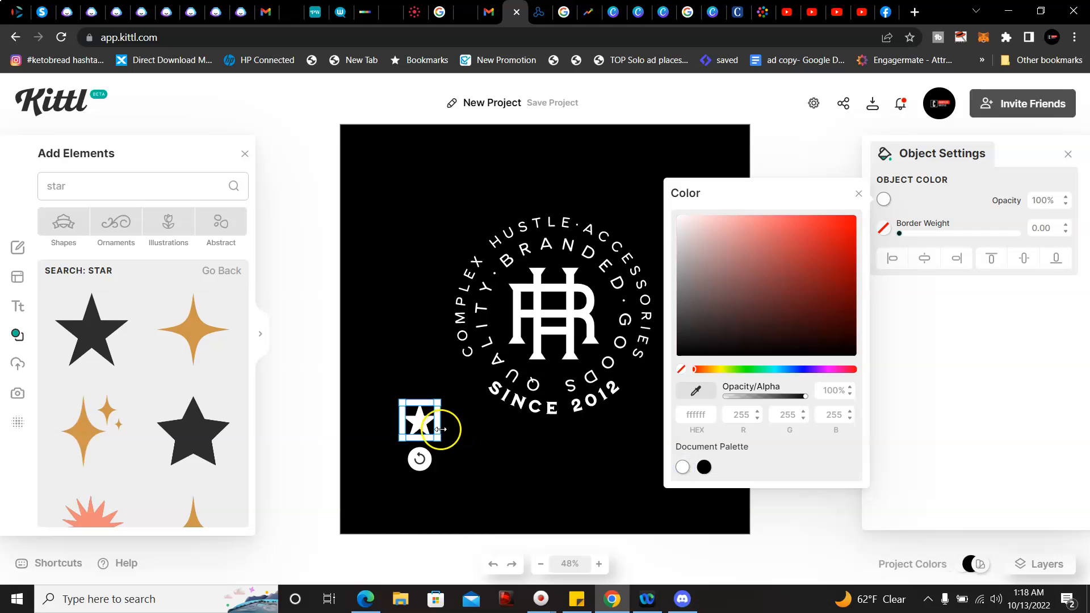
{"action": "left_click_drag", "start_coordinate": [440, 401], "coordinate": [488, 364]}
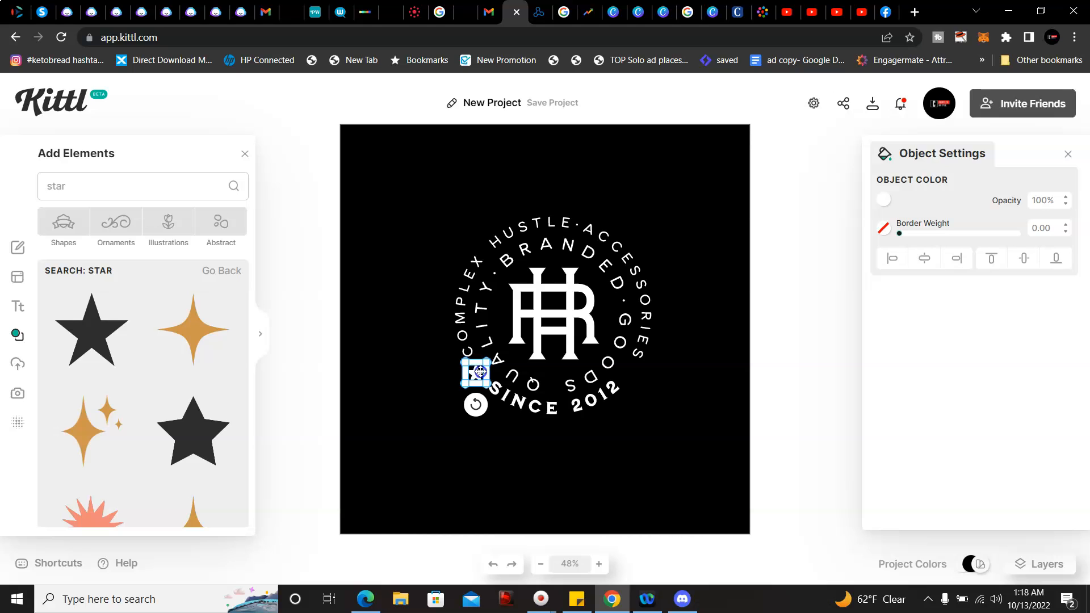
{"action": "left_click", "coordinate": [434, 391]}
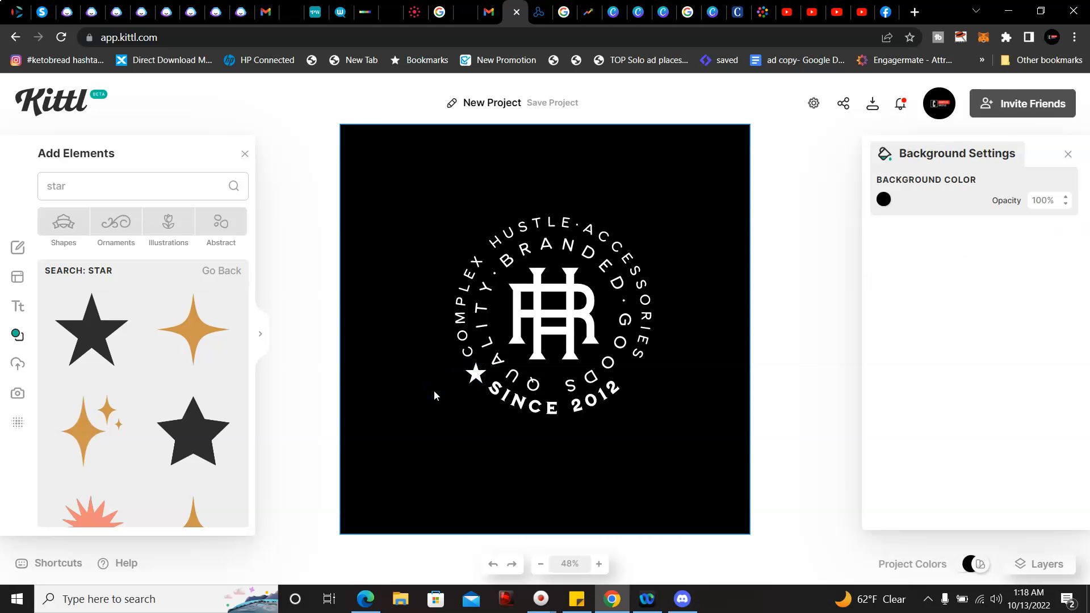
Copy and paste the white star, placing the duplicate in the matching gap between "2012" and "ACCESSORIES"
{"action": "left_click", "coordinate": [476, 373]}
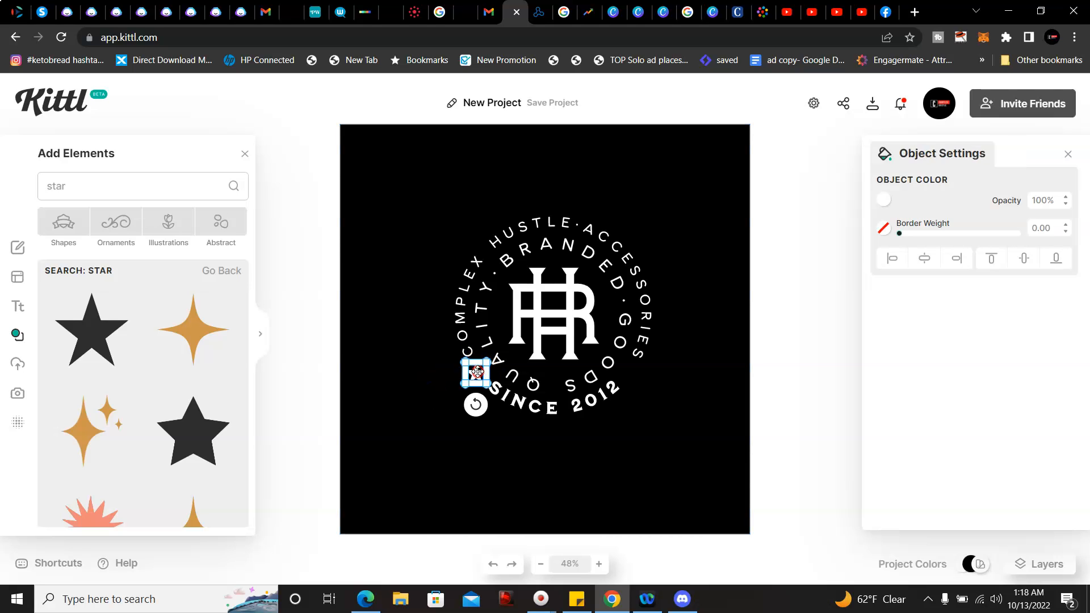
{"action": "right_click", "coordinate": [478, 373]}
{"action": "left_click", "coordinate": [490, 372]}
{"action": "left_click", "coordinate": [489, 375]}
{"action": "right_click", "coordinate": [487, 373]}
{"action": "left_click", "coordinate": [505, 392]}
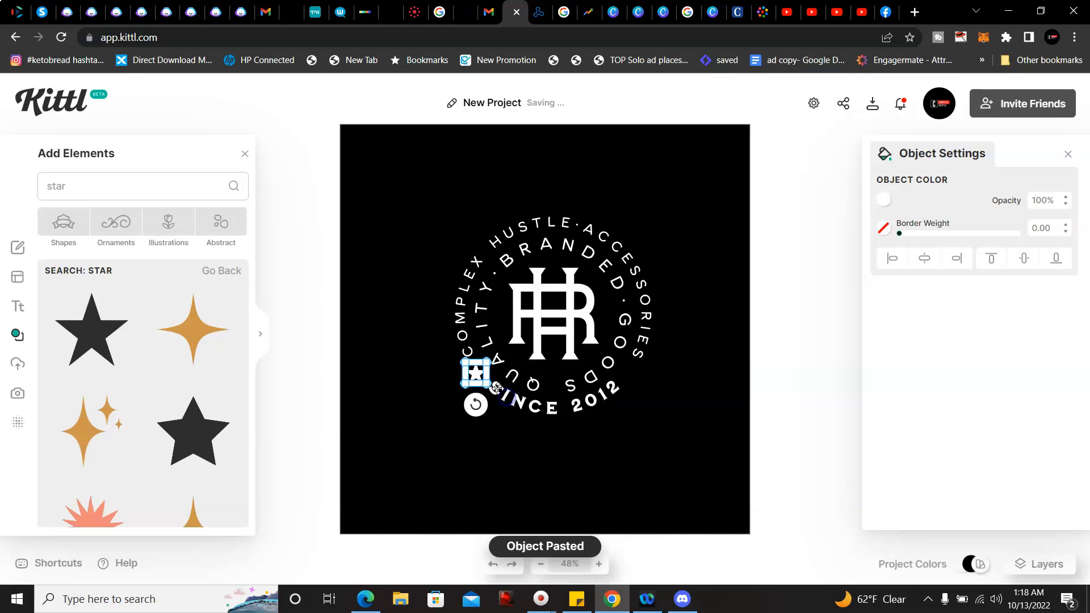
{"action": "left_click_drag", "start_coordinate": [478, 373], "coordinate": [633, 372]}
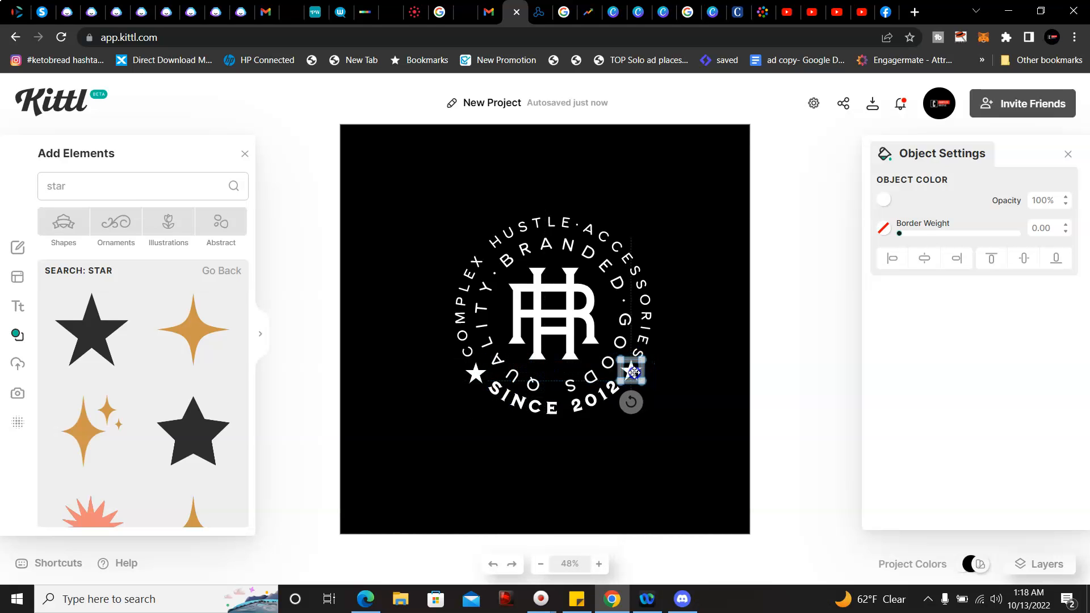
{"action": "left_click", "coordinate": [663, 417]}
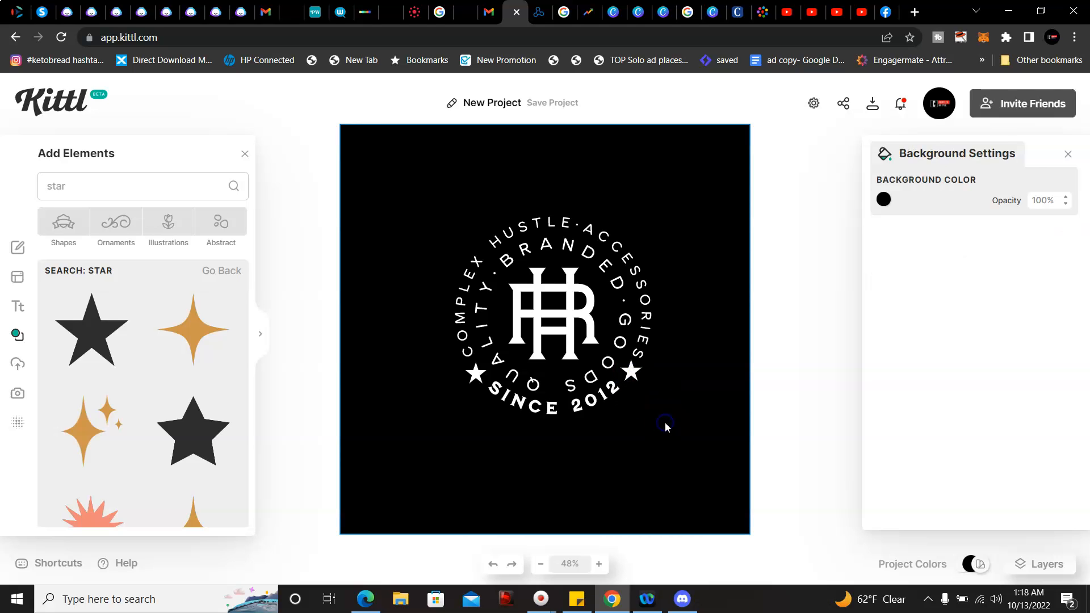
Open the central HR monogram text inside the badge group for editing and delete both letters
{"action": "left_click", "coordinate": [576, 337]}
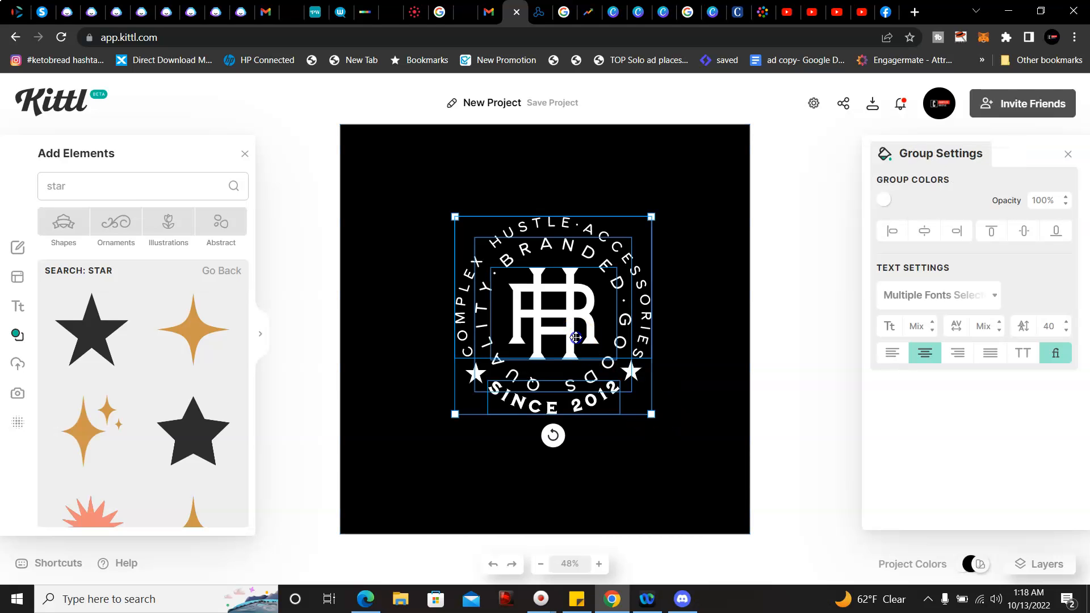
{"action": "double_click", "coordinate": [575, 338]}
{"action": "left_click", "coordinate": [588, 313]}
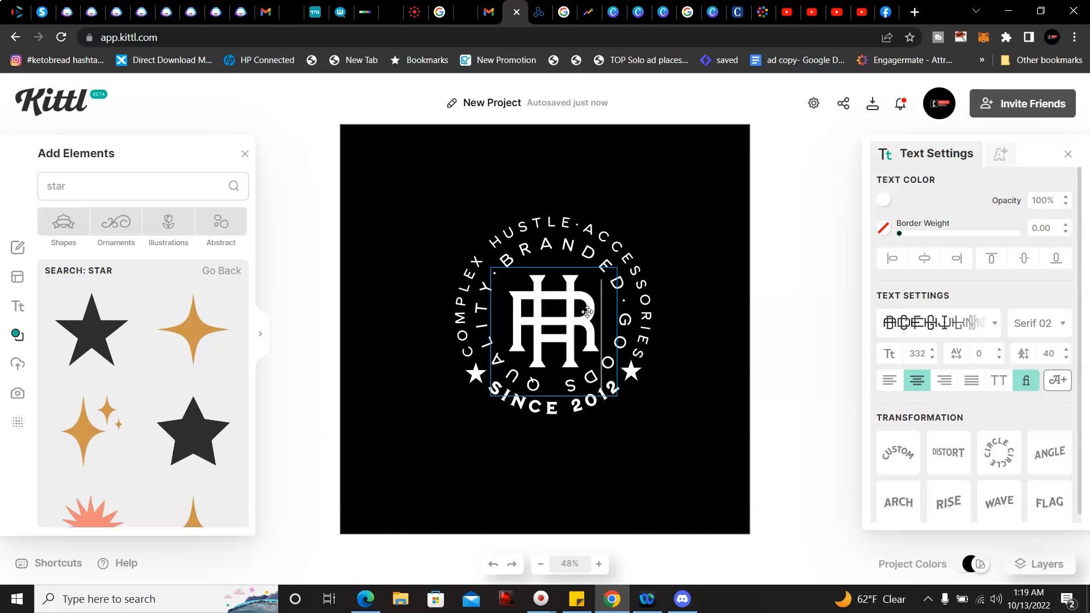
{"action": "key", "text": "BackSpace"}
{"action": "key", "text": "BackSpace"}
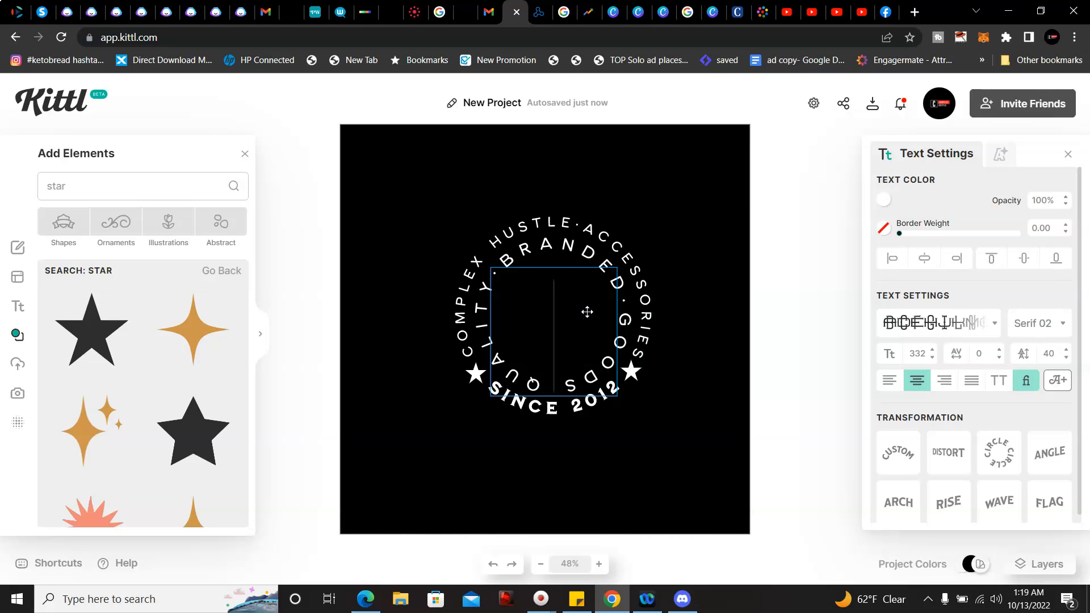
Try the letter pairs "HG", "SB", "SS" and "NU" as the badge's central monogram
{"action": "type", "text": "HG"}
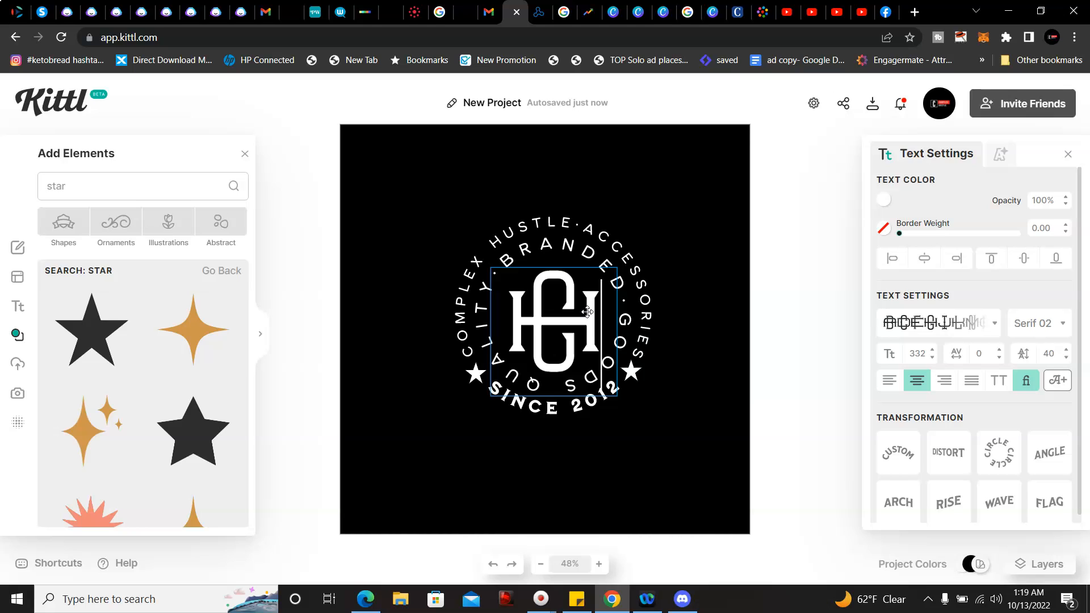
{"action": "key", "text": "BackSpace"}
{"action": "key", "text": "BackSpace"}
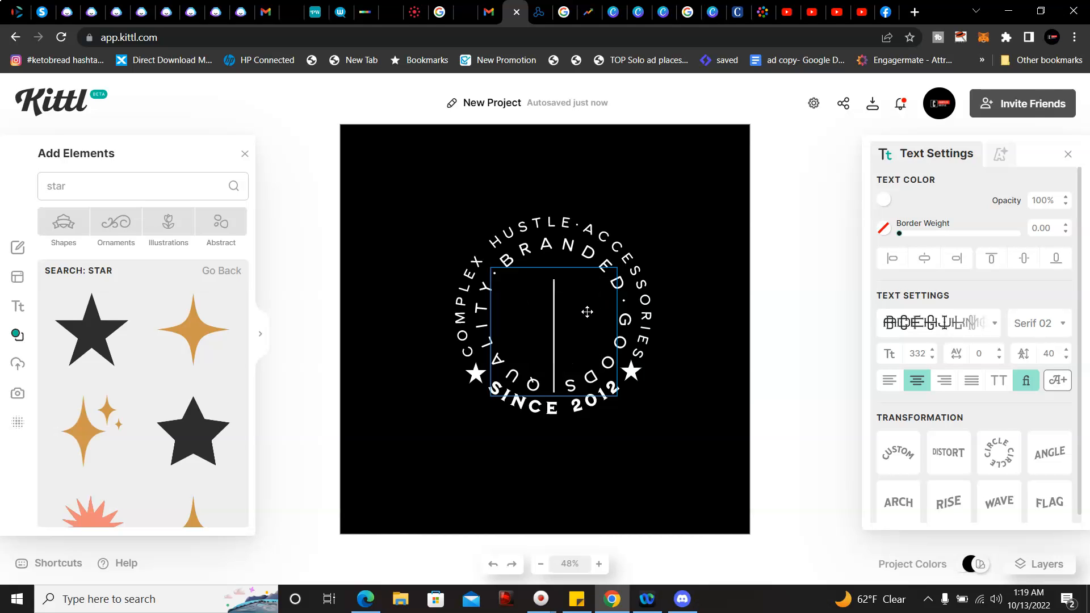
{"action": "type", "text": "SB"}
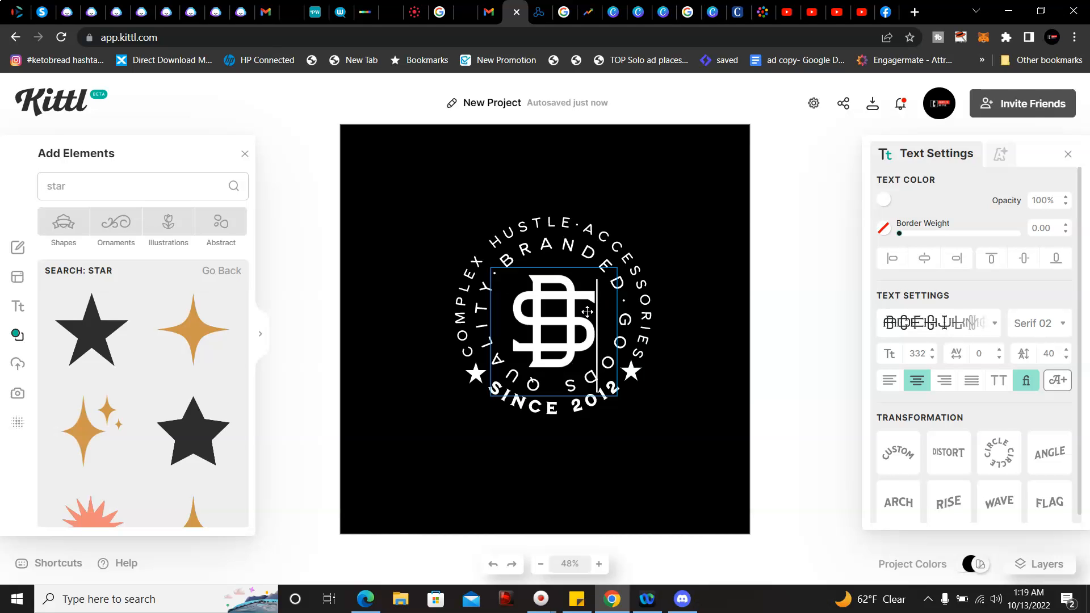
{"action": "key", "text": "BackSpace"}
{"action": "key", "text": "BackSpace"}
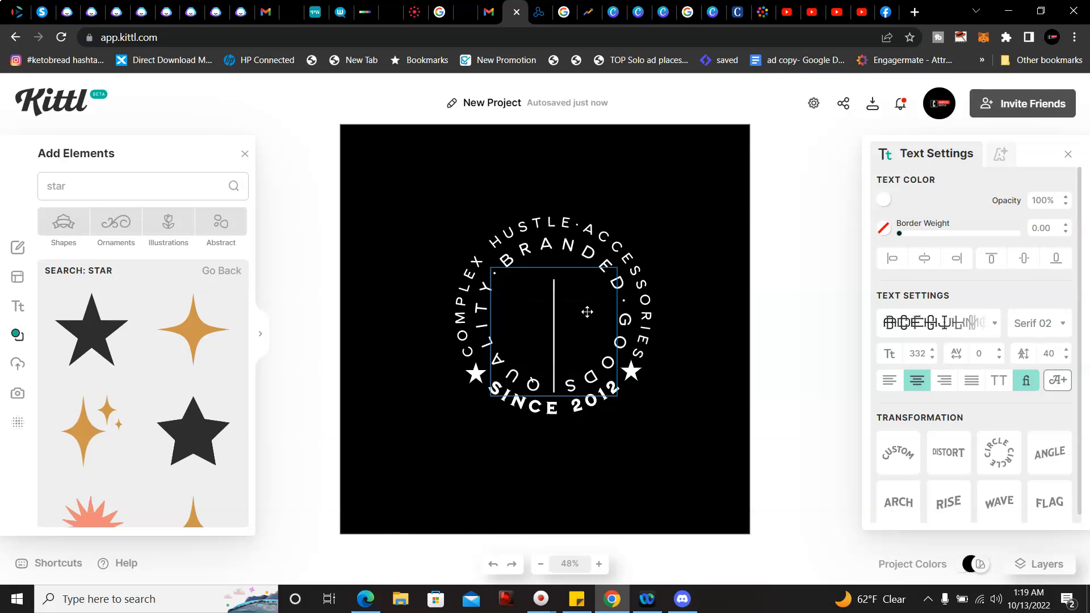
{"action": "type", "text": "D"}
{"action": "key", "text": "BackSpace"}
{"action": "type", "text": "SS"}
{"action": "key", "text": "BackSpace"}
{"action": "key", "text": "BackSpace"}
{"action": "type", "text": "NU"}
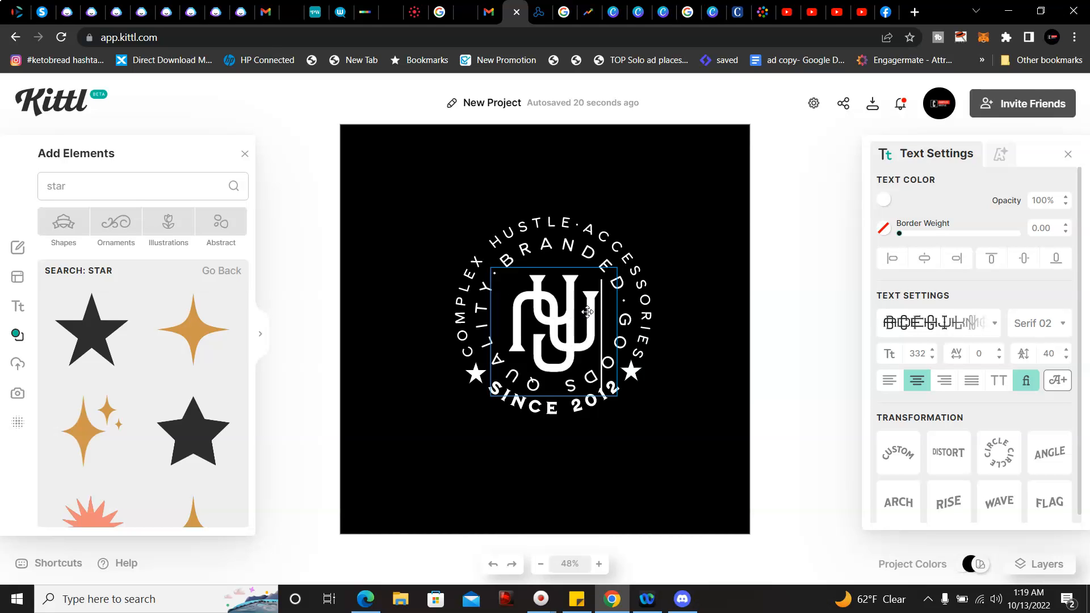
{"action": "key", "text": "BackSpace"}
{"action": "key", "text": "BackSpace"}
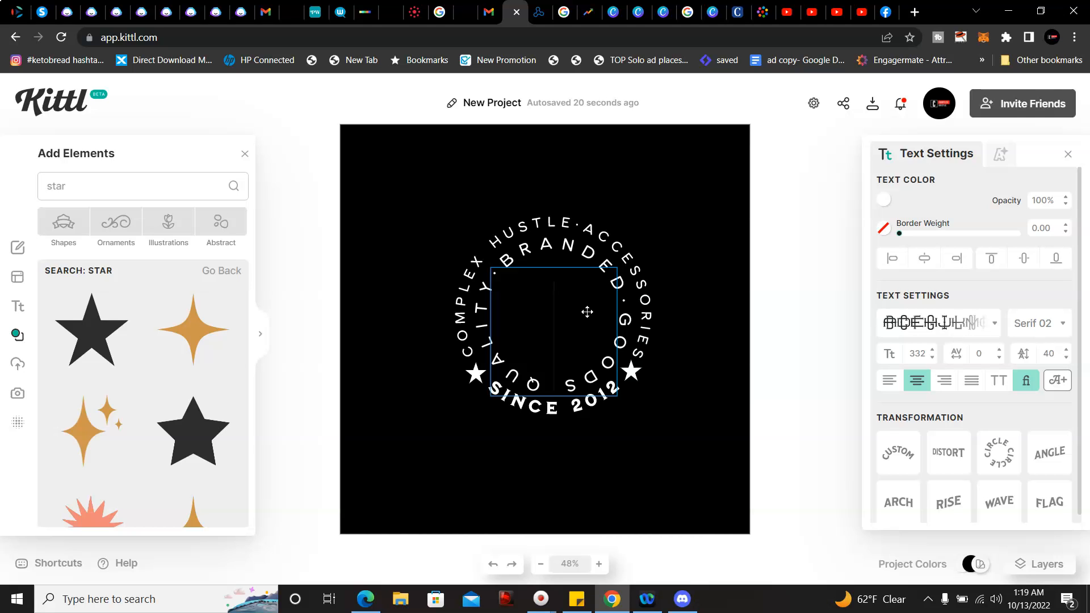
Enter "CG" as the badge's central monogram and leave text editing with nothing selected
{"action": "type", "text": "CG"}
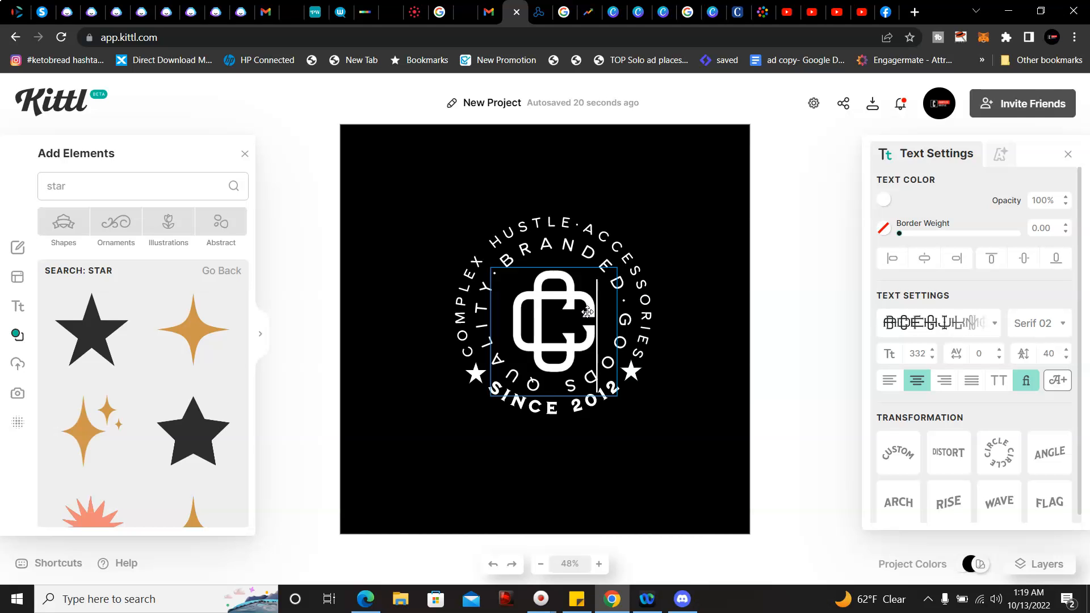
{"action": "left_click", "coordinate": [680, 243]}
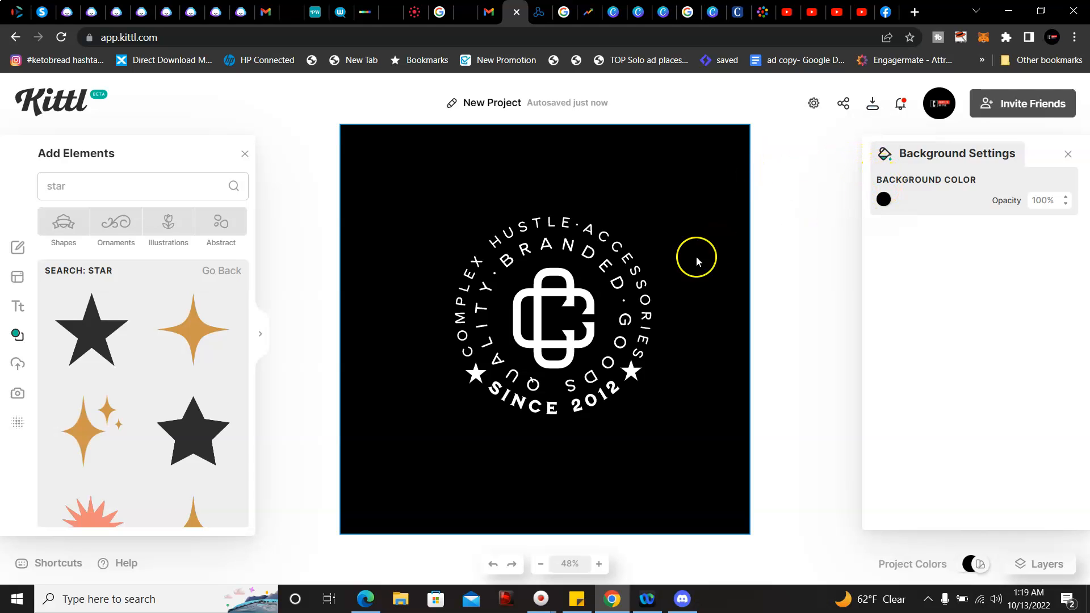
{"action": "left_click", "coordinate": [616, 283]}
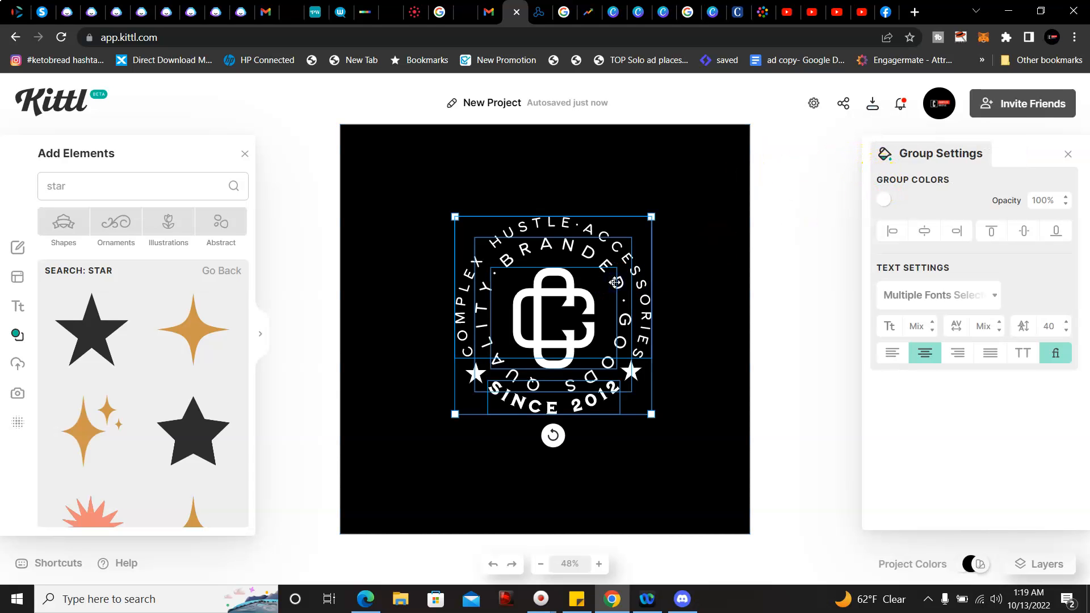
{"action": "left_click", "coordinate": [703, 225]}
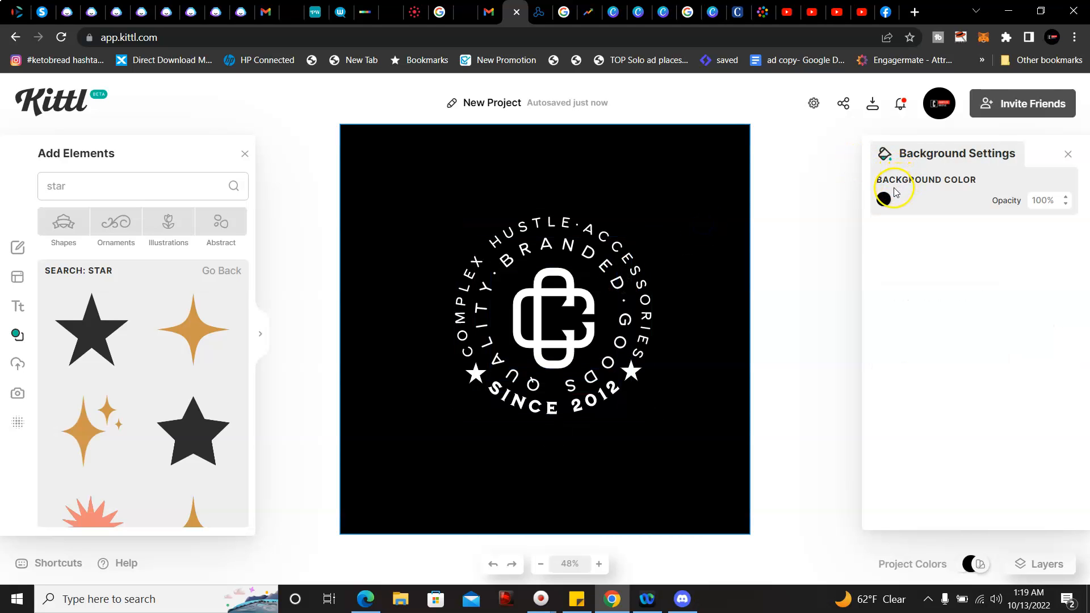
Download the 1200 × 1200 px badge as a PNG with Remove Background enabled, and dismiss the download options
{"action": "left_click", "coordinate": [872, 103]}
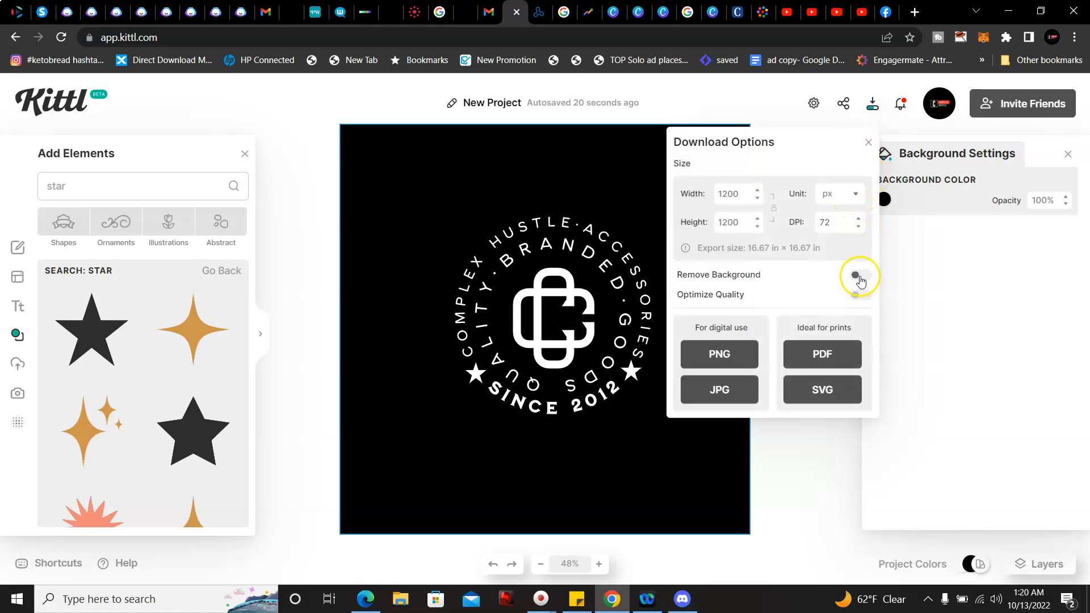
{"action": "left_click", "coordinate": [861, 281]}
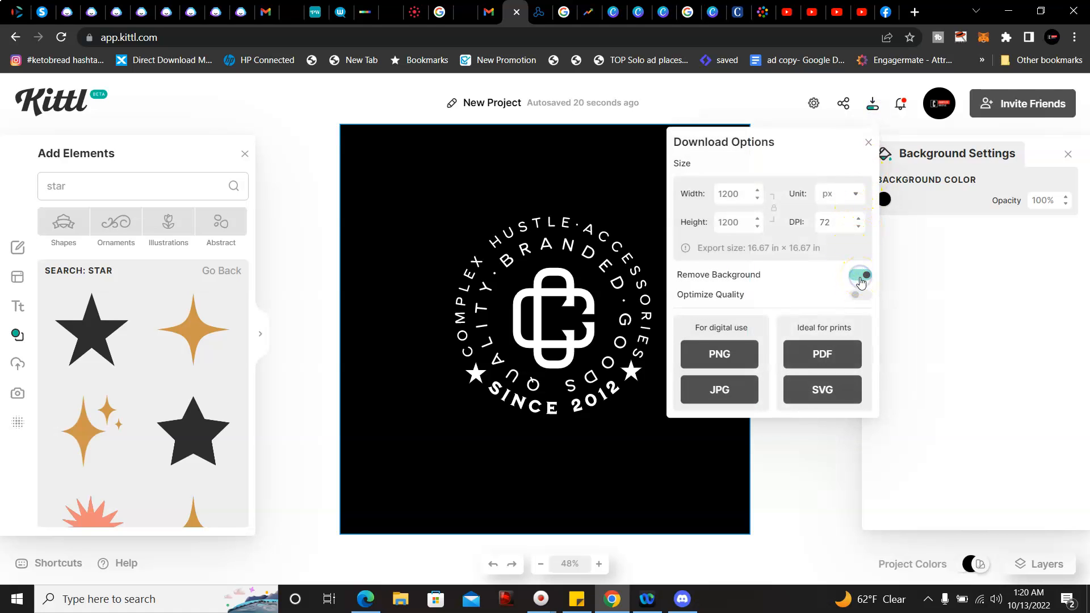
{"action": "left_click", "coordinate": [704, 360]}
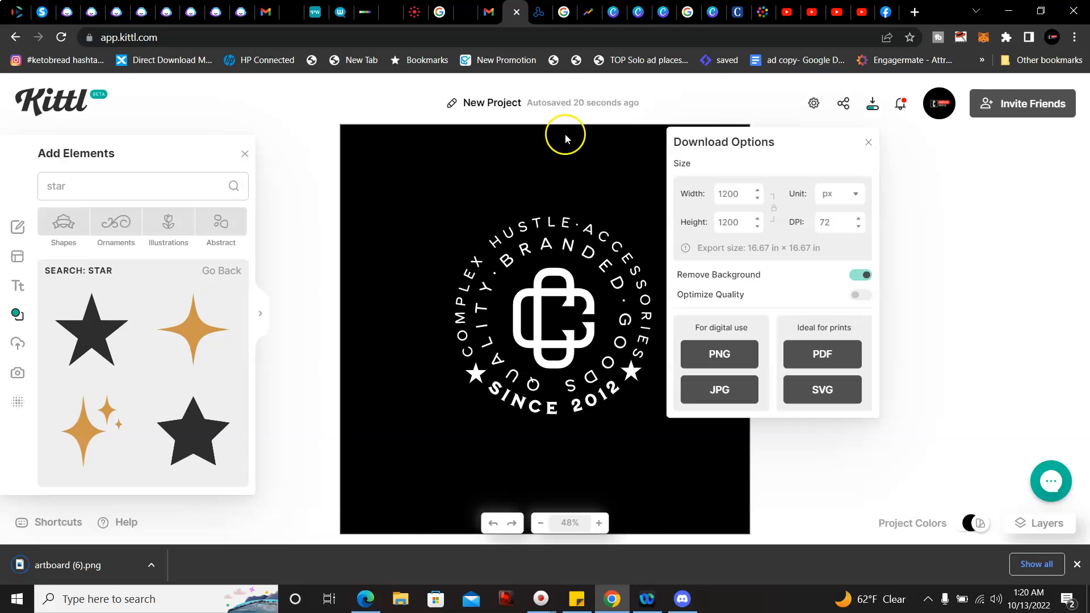
{"action": "left_click", "coordinate": [544, 116]}
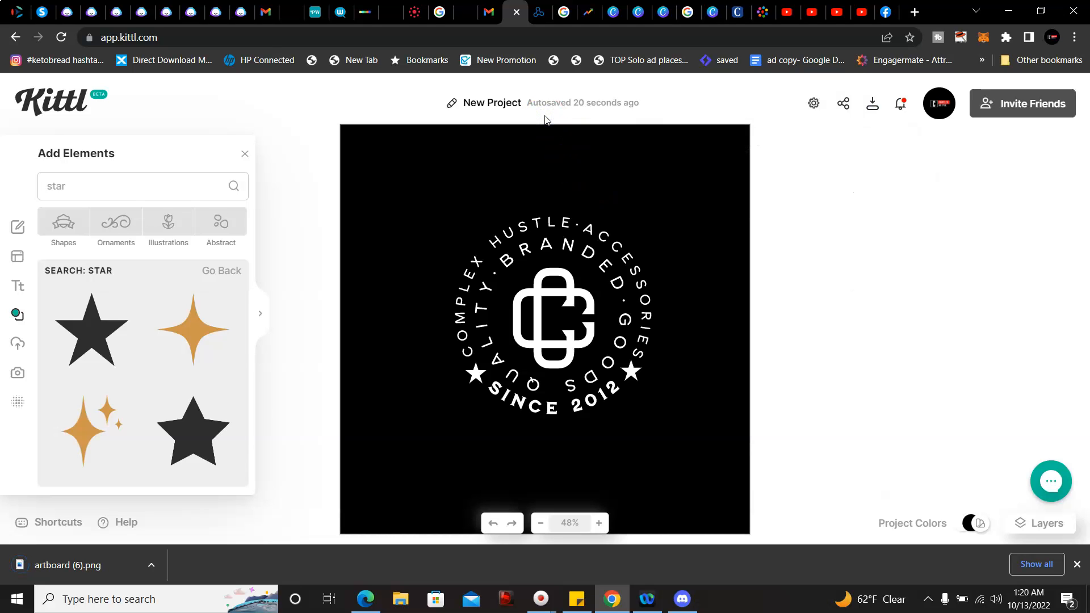